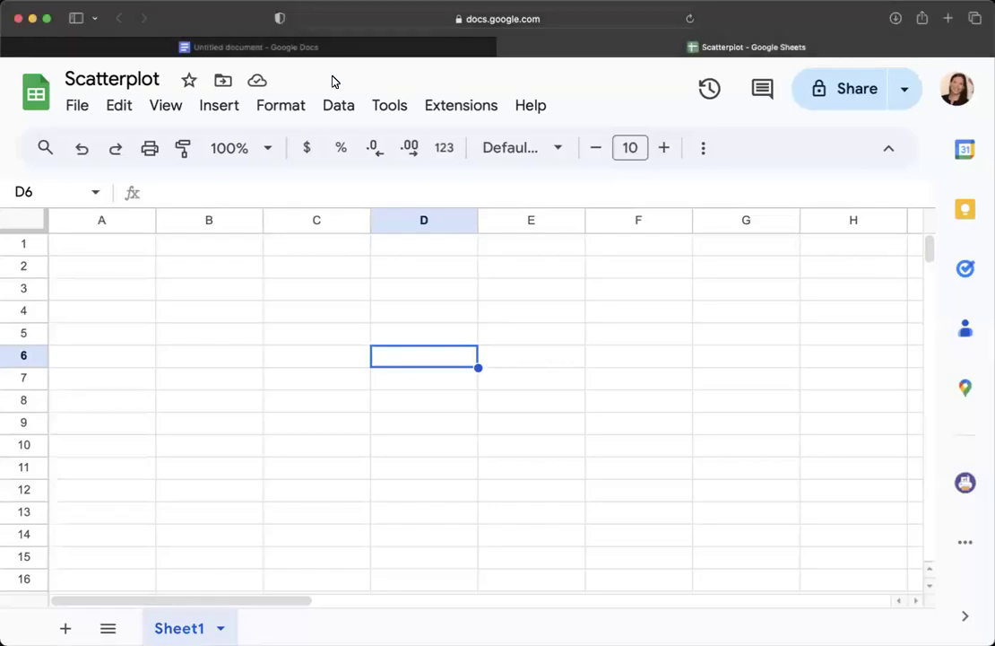
- Show jamovi's JSSData data set with Filter 1 applied (32 of 126 rows kept, r = 0.4435) next to its Correlation Matrix
left_click(120, 250)
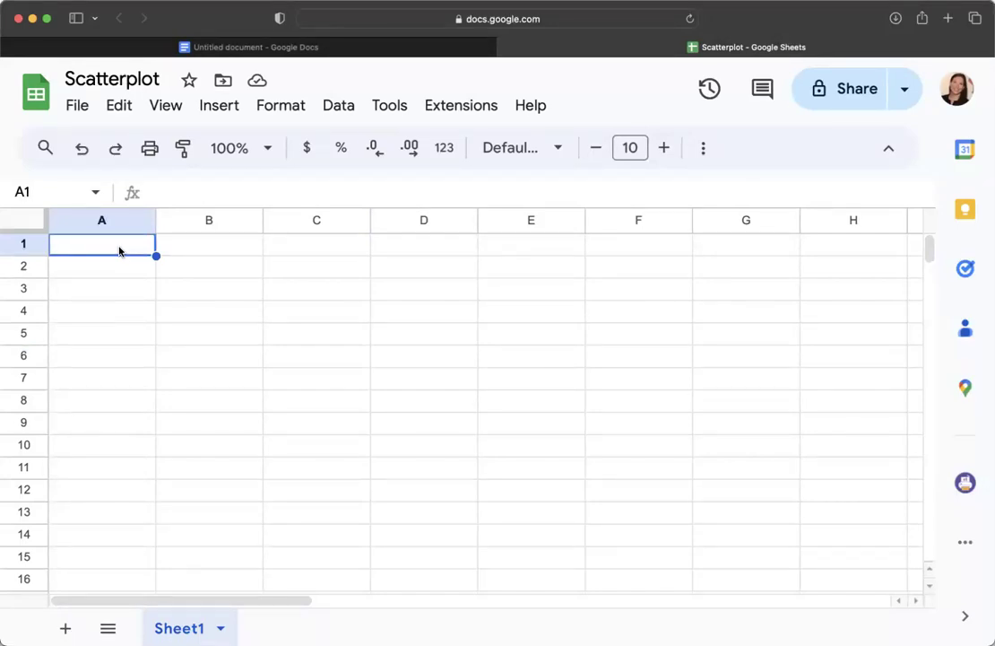
left_click(391, 363)
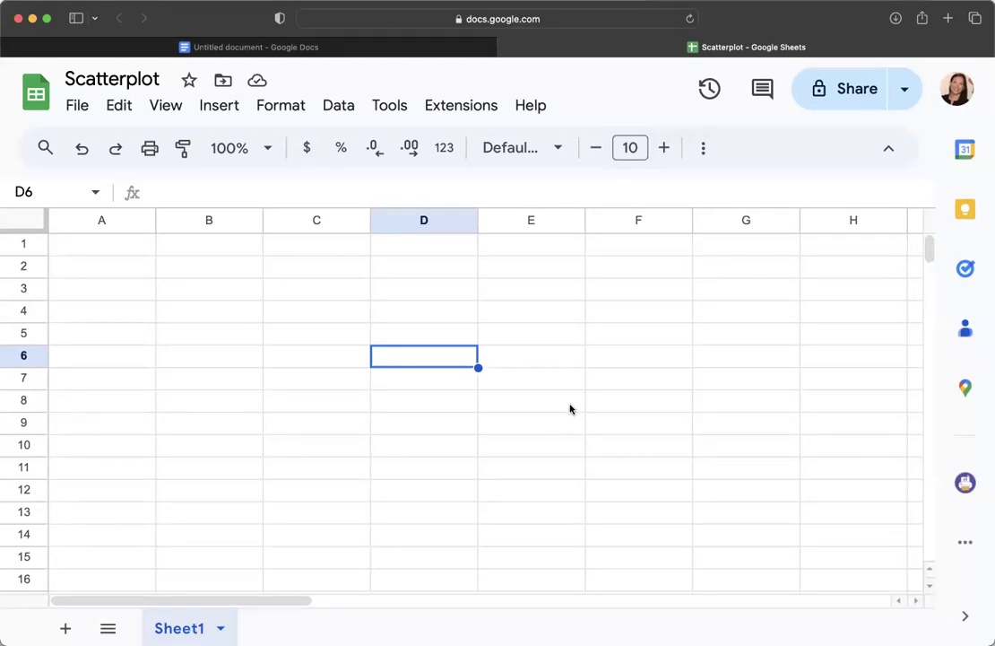
left_click(562, 362)
left_click(325, 364)
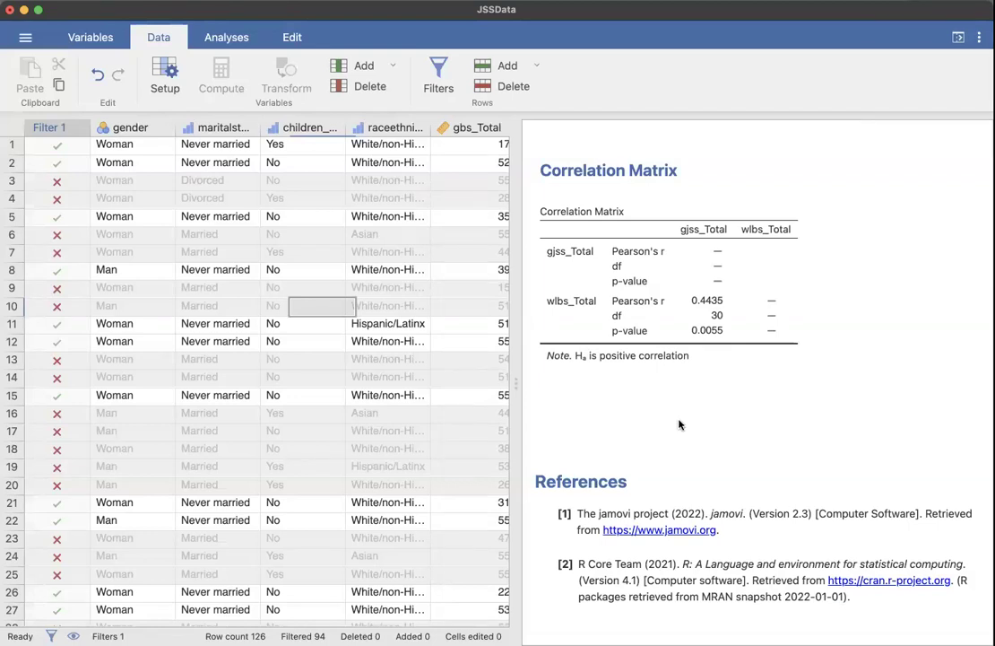
- Scroll to the gbs_Total, wlbs_Total and gjss_Total columns and select gbs_Total through wlbs_Total
left_click(64, 131)
scroll(245, 177, "right", 2)
scroll(245, 175, "right", 5)
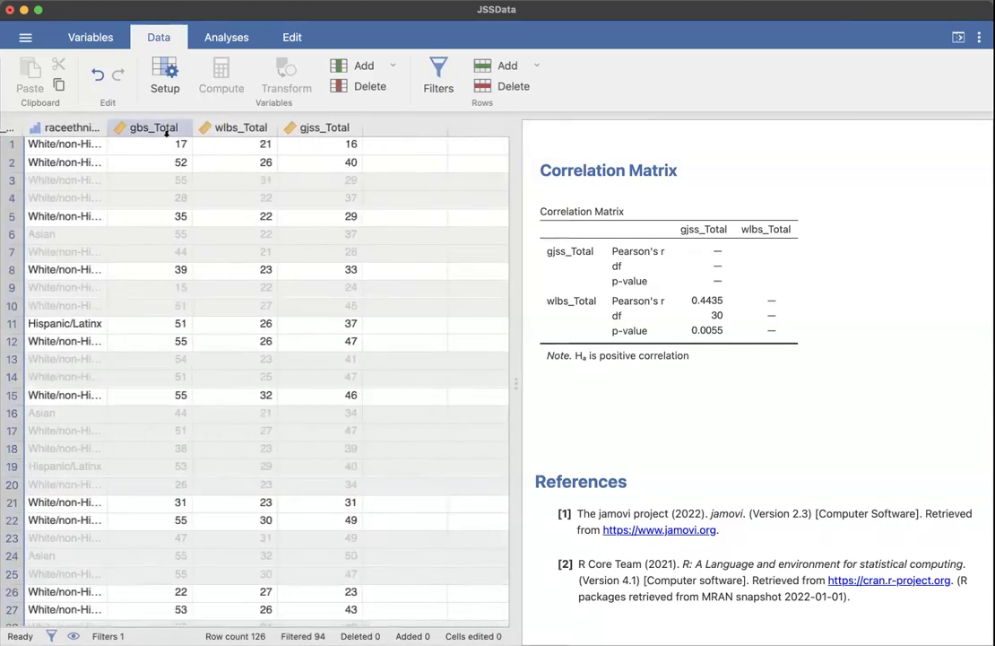
left_click(167, 130)
left_click(226, 127, "shift")
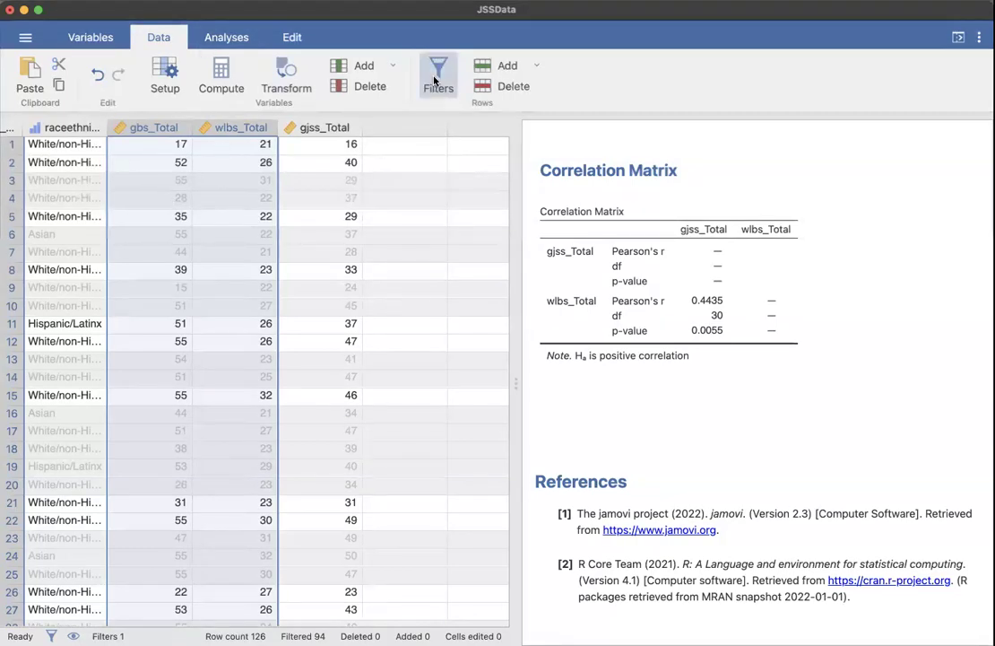
- Use the Filter 1 Row Filters eye icon to hide the filter column and excluded rows
scroll(233, 205, "left", 10)
left_click(68, 128)
double_click(68, 130)
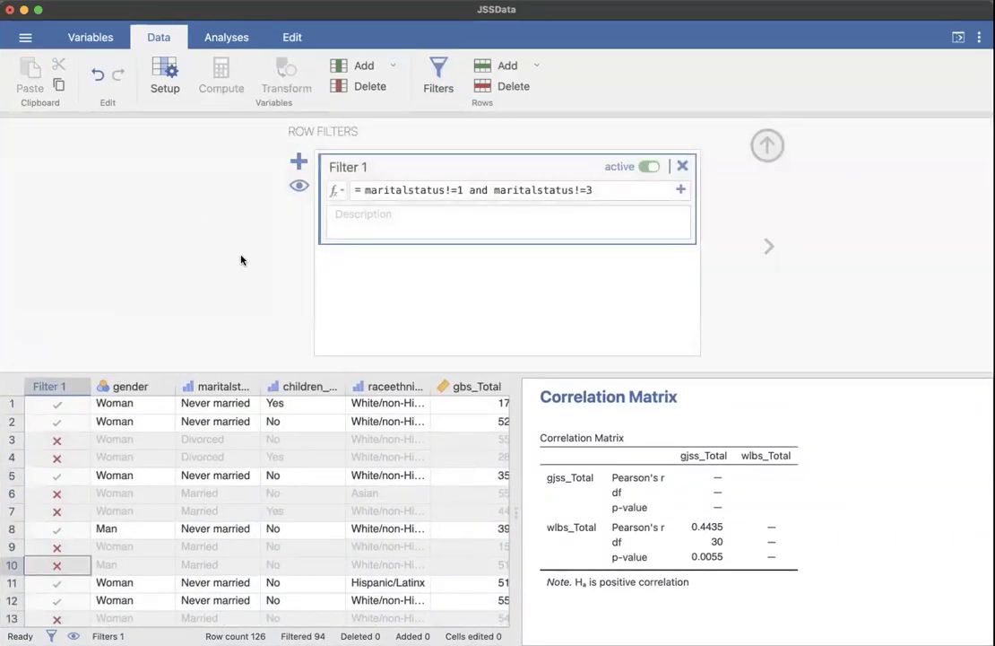
left_click(299, 187)
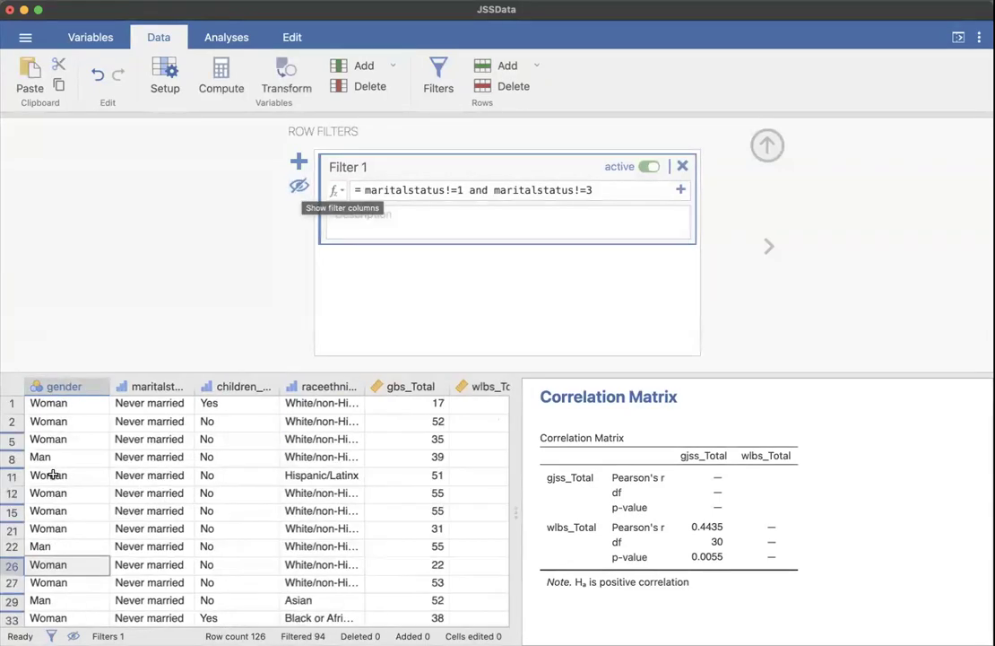
scroll(156, 469, "right", 3)
scroll(156, 467, "left", 3)
scroll(158, 452, "left", 1)
scroll(261, 462, "right", 5)
scroll(265, 461, "right", 1)
scroll(264, 462, "left", 2)
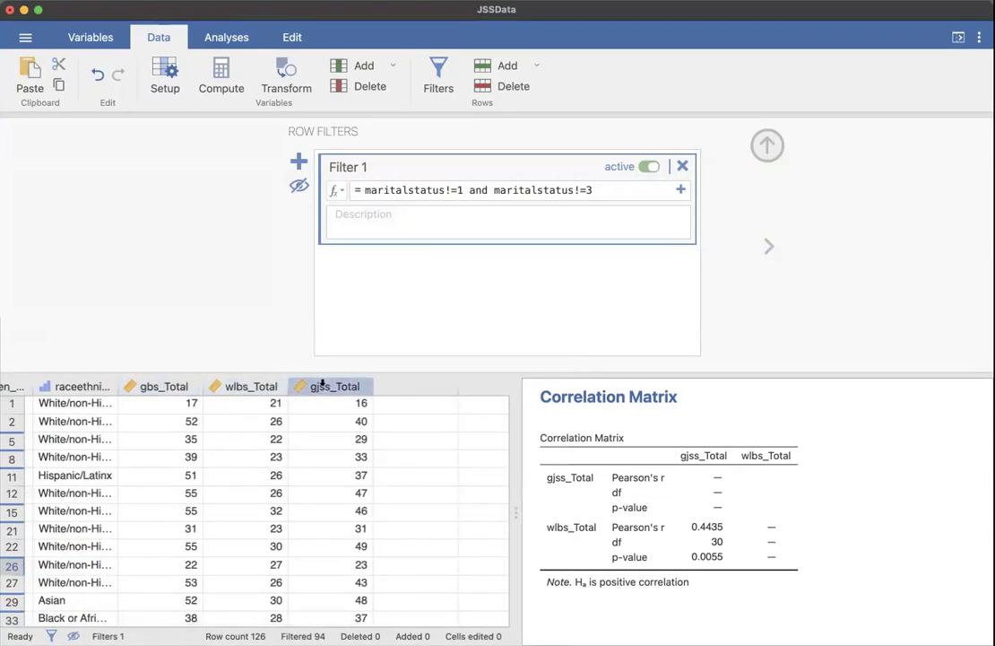
- Copy the wlbs_Total and gjss_Total columns of the retained cases
left_click(240, 382)
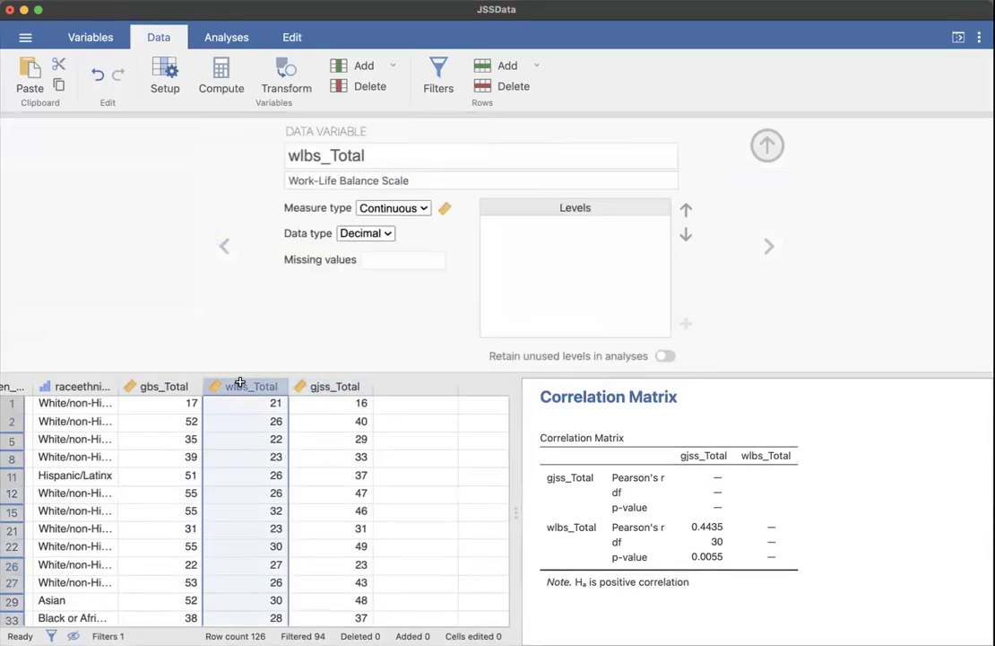
left_click(329, 382, "shift")
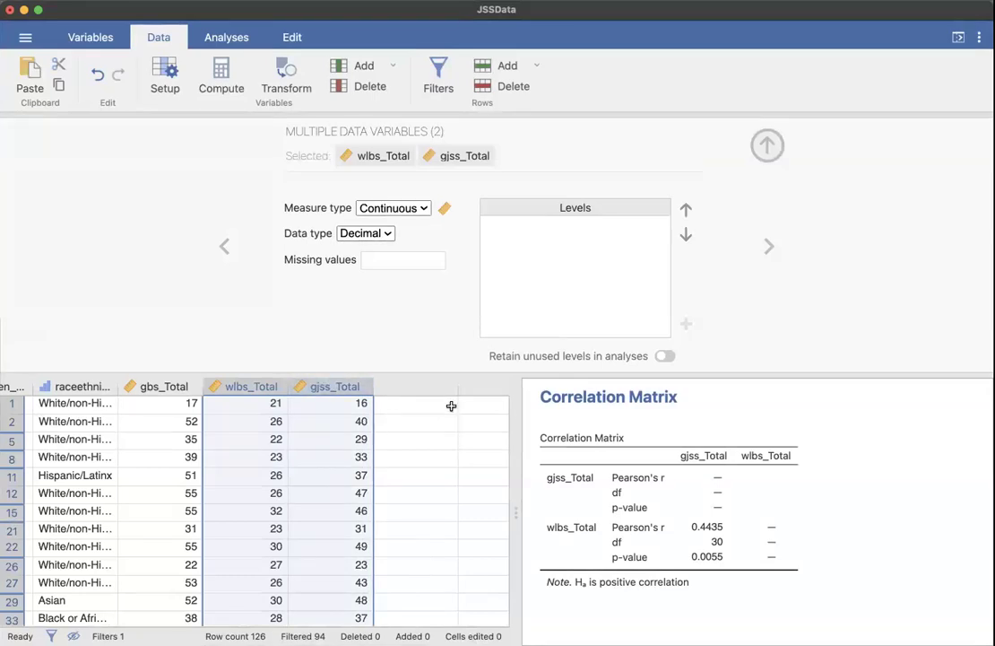
right_click(315, 389)
left_click(366, 421)
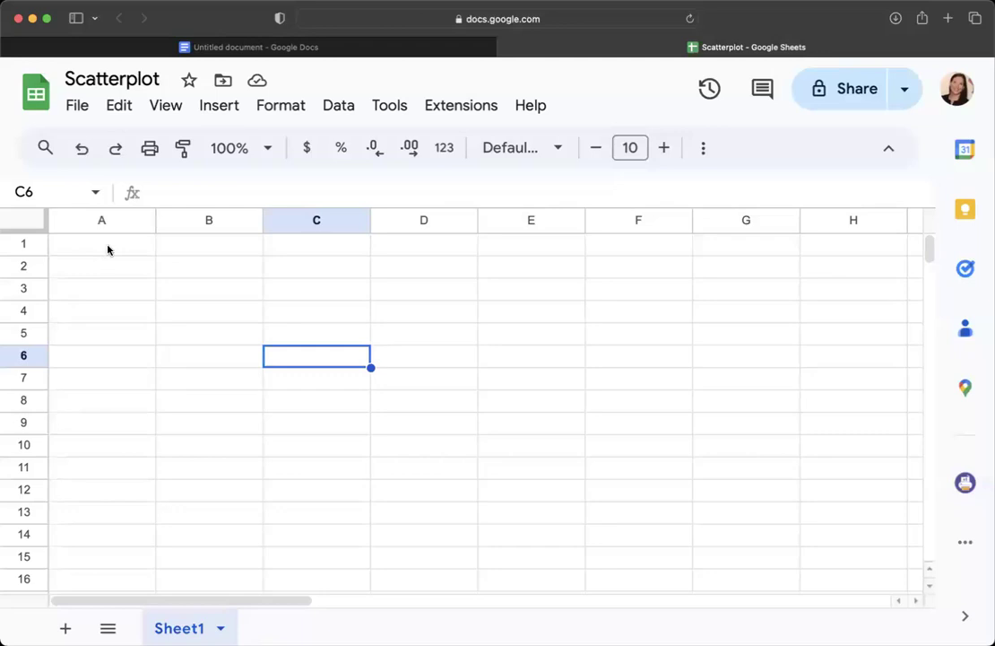
- Enter 'Work-Life Balance' as the header in A1
left_click(105, 247)
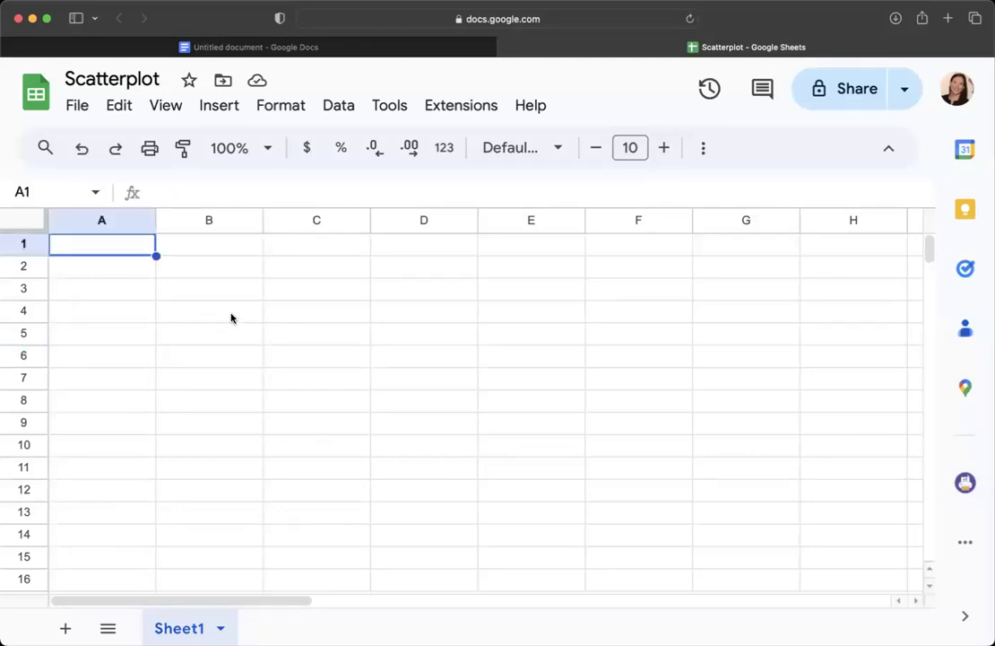
type("Work-")
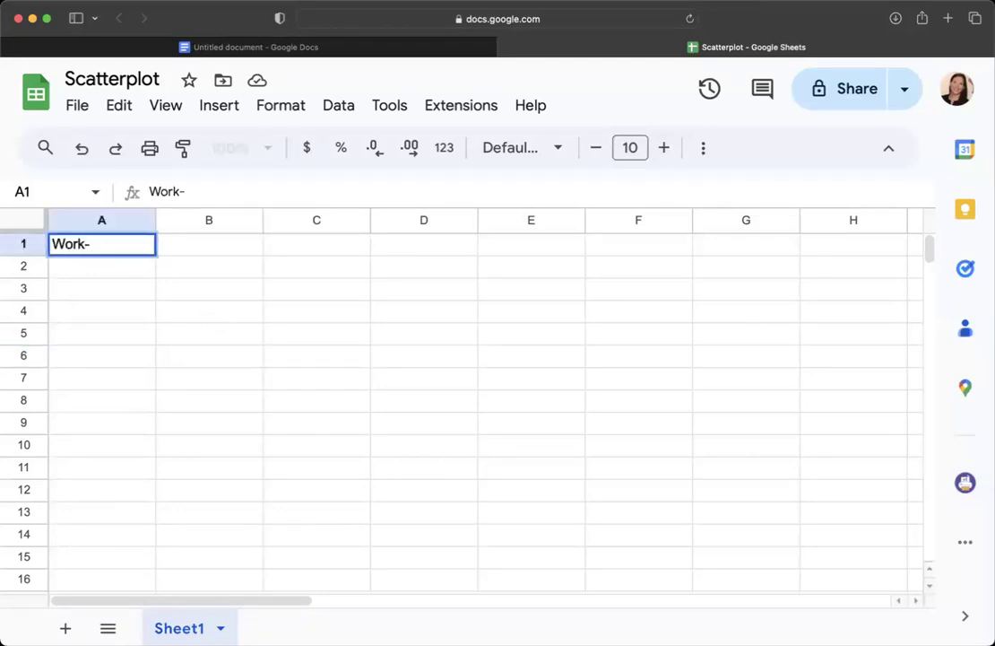
type("Life Balanace")
key("BackSpace")
key("BackSpace")
key("BackSpace")
type("ce")
key("Tab")
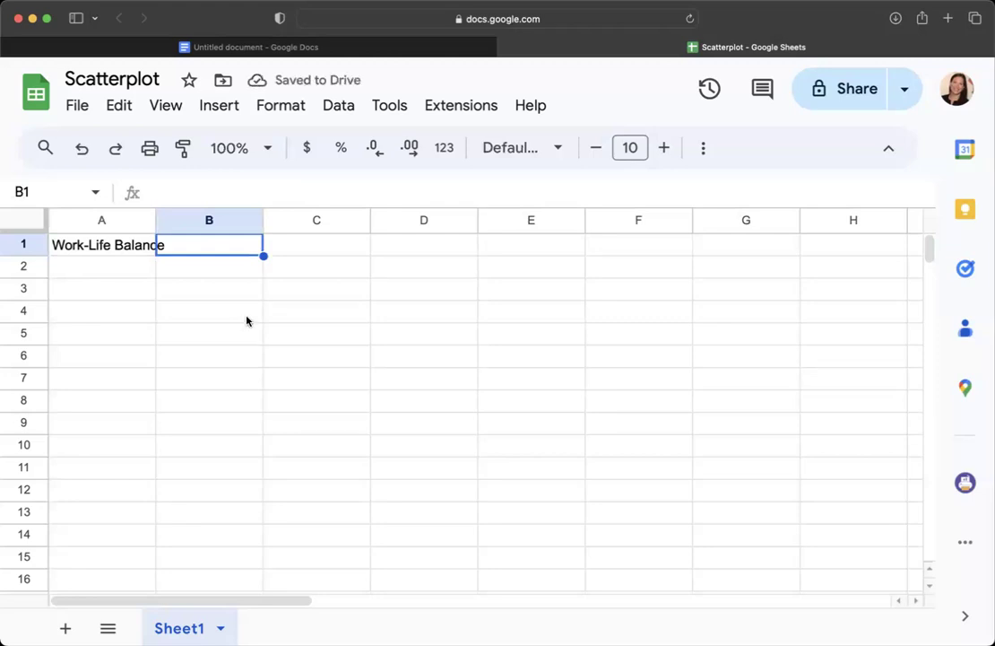
- Enter 'Job Satisfaction Score' as the header in B1
type("Jon")
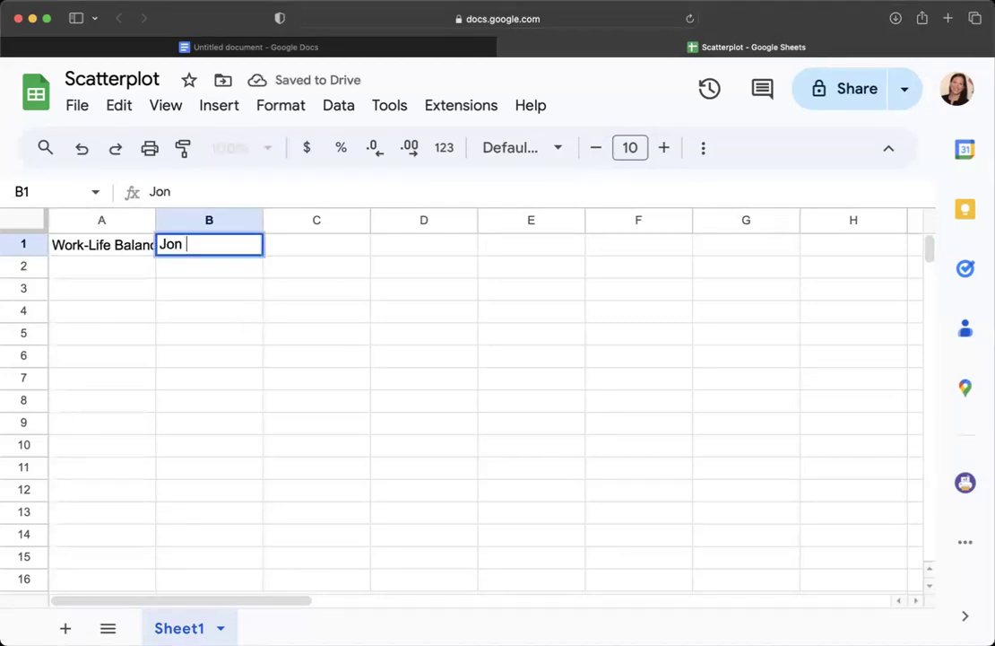
key("BackSpace")
type("b")
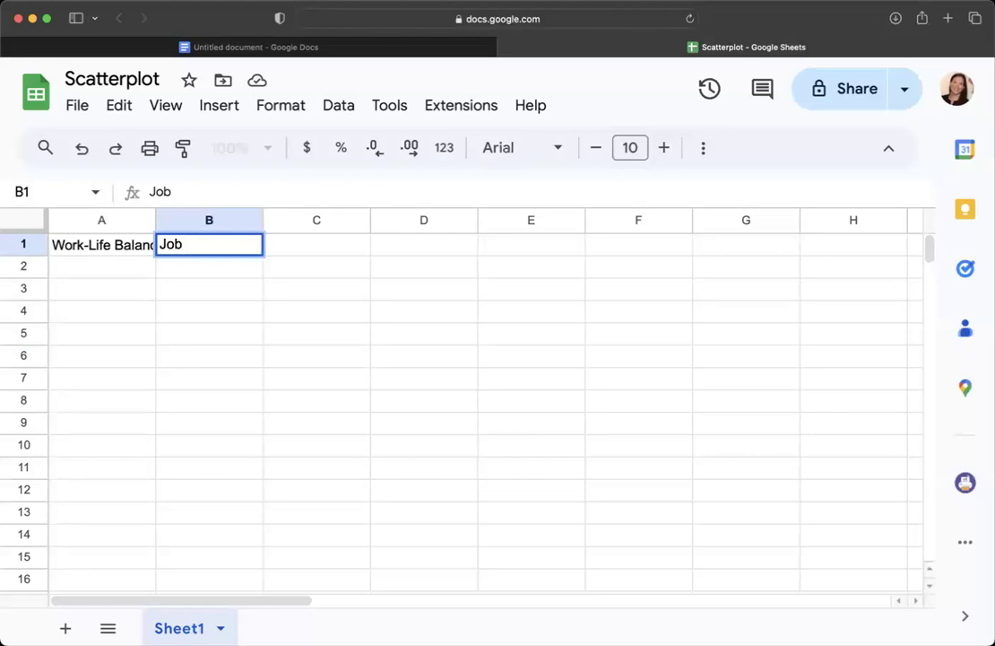
type(" Satisact")
key("BackSpace")
key("BackSpace")
type("faction ")
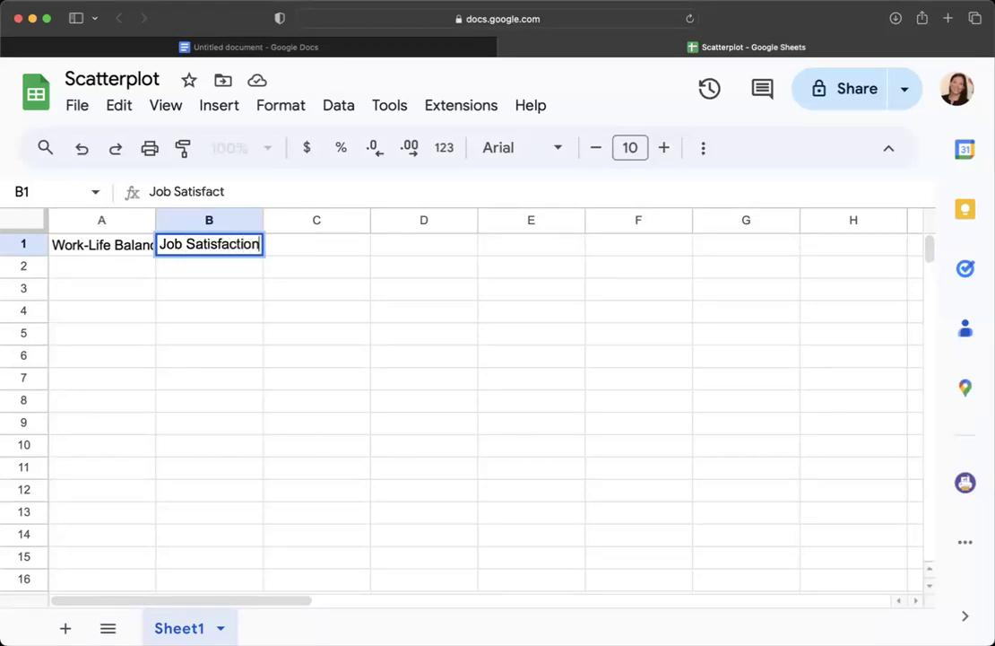
type("Score")
key("Return")
- Extend the A1 header to 'Work-Life Balance Score' and move to A2
left_click(130, 251)
left_click(260, 191)
type("Score")
left_click(506, 358)
left_click(121, 275)
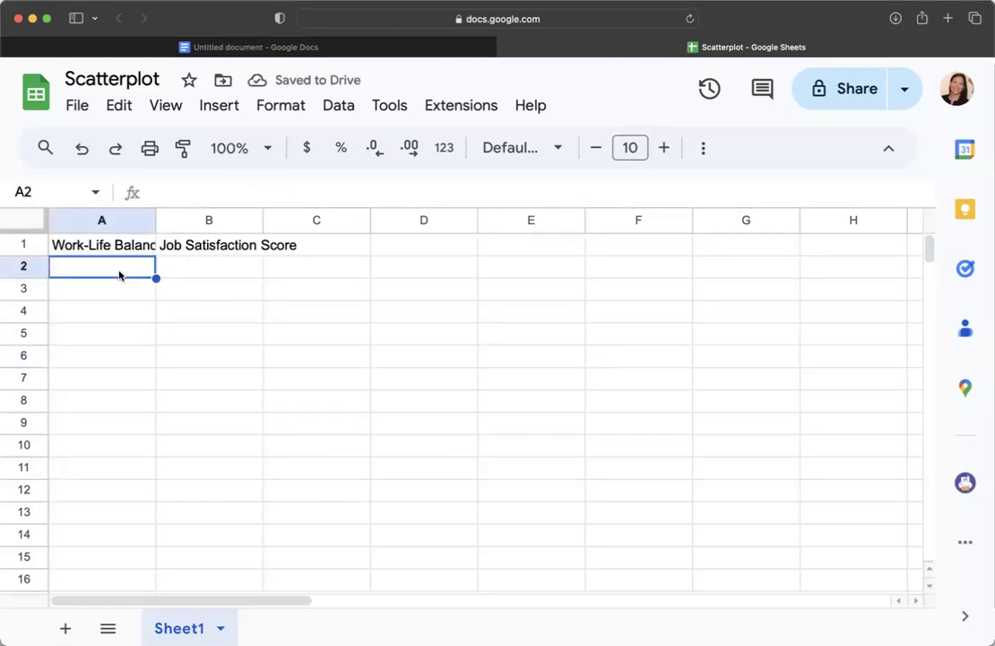
- Paste the 32 copied score pairs into A2:B33, then select A1:B33
key("super+v")
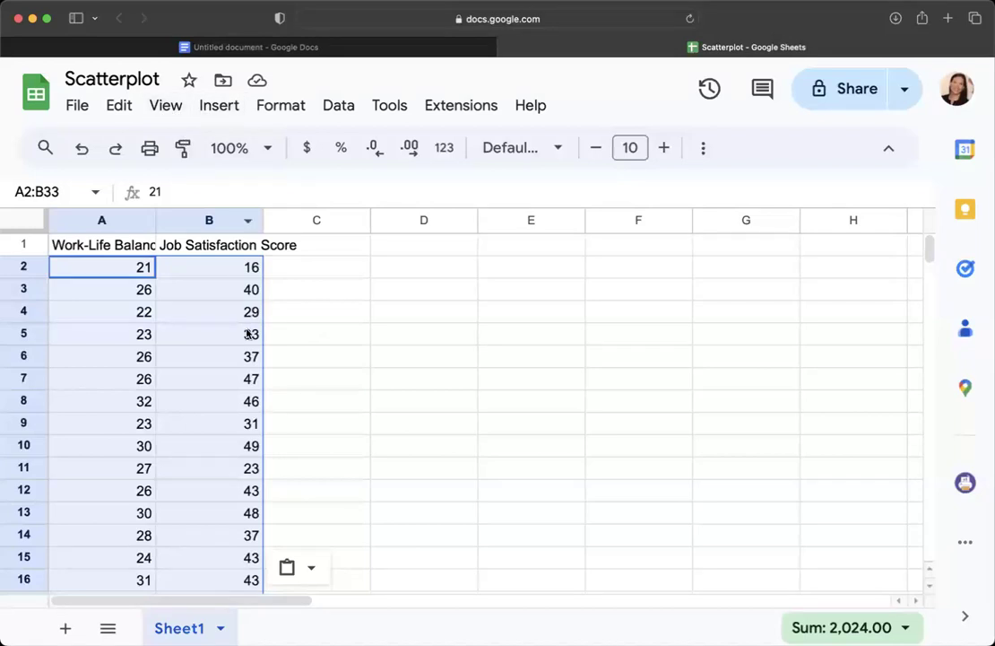
left_click(332, 342)
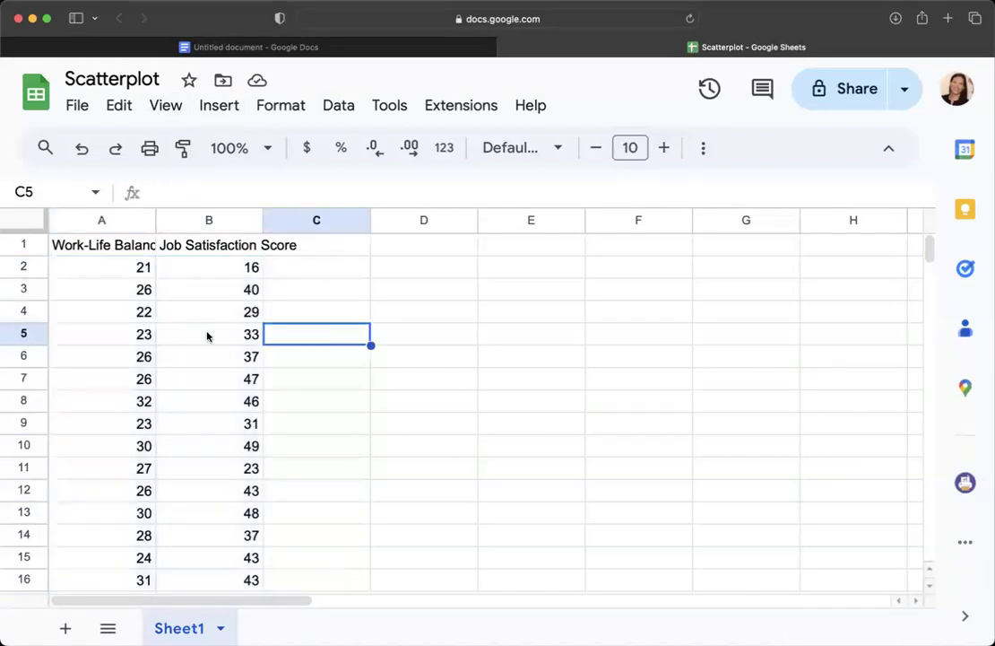
scroll(206, 338, "down", 10)
scroll(206, 338, "up", 6)
scroll(206, 338, "up", 2)
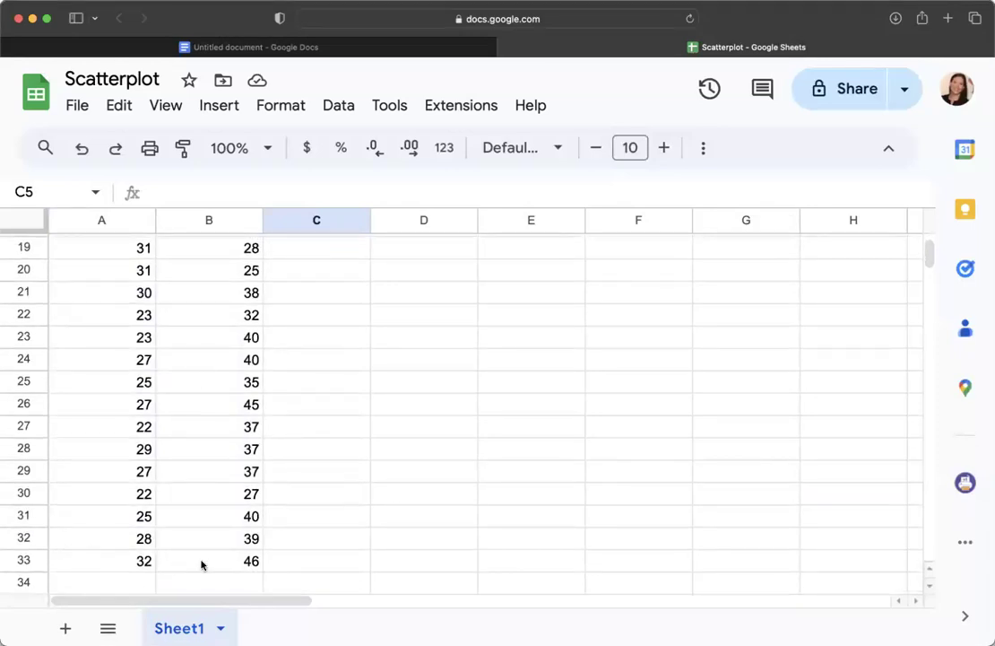
scroll(199, 566, "up", 6)
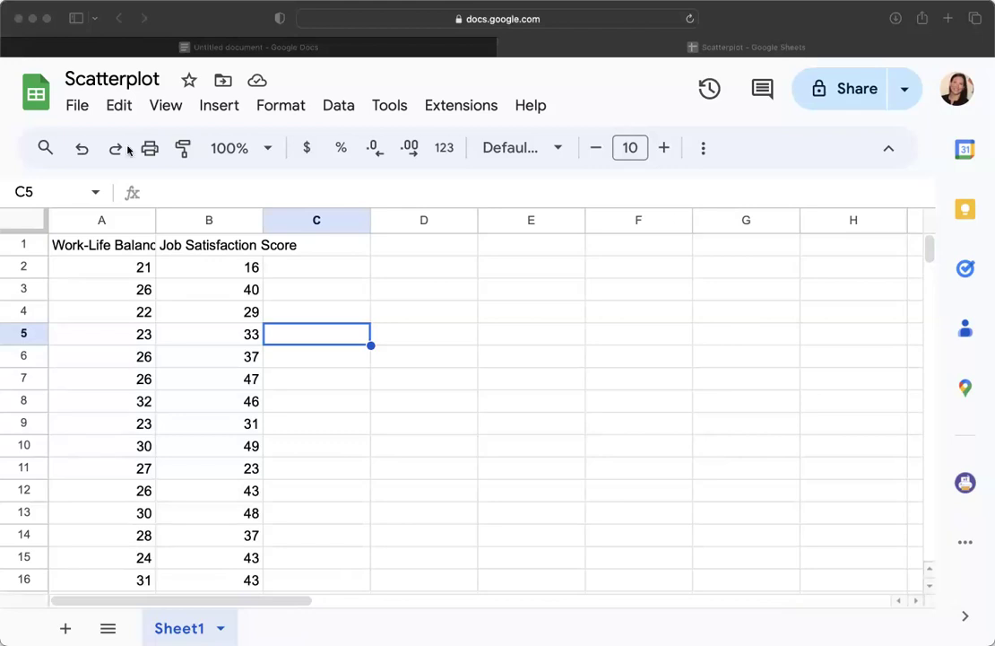
left_click(200, 24)
scroll(258, 429, "down", 3)
scroll(257, 428, "down", 6)
scroll(255, 423, "up", 7)
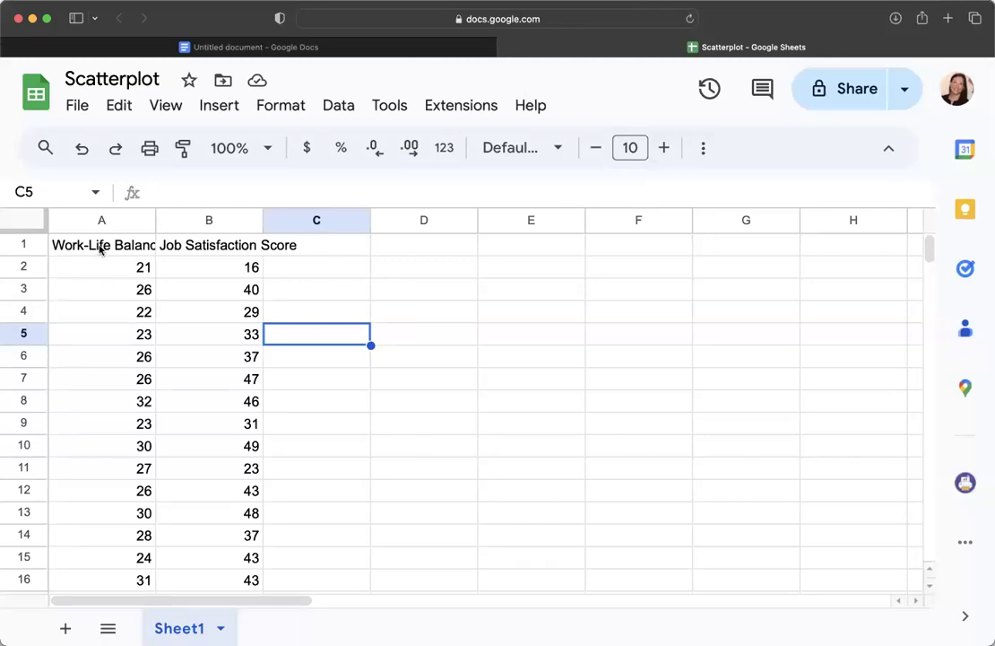
left_click_drag(100, 249, 222, 484)
scroll(218, 439, "up", 5)
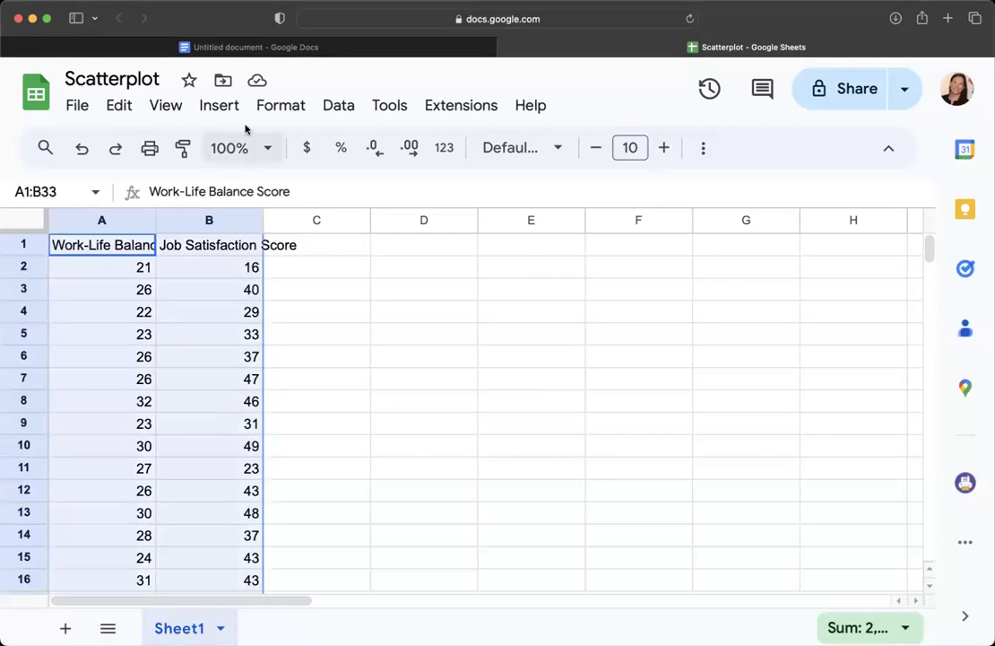
- Insert a chart from A1:B33 and keep Scatter chart as its type
left_click(221, 106)
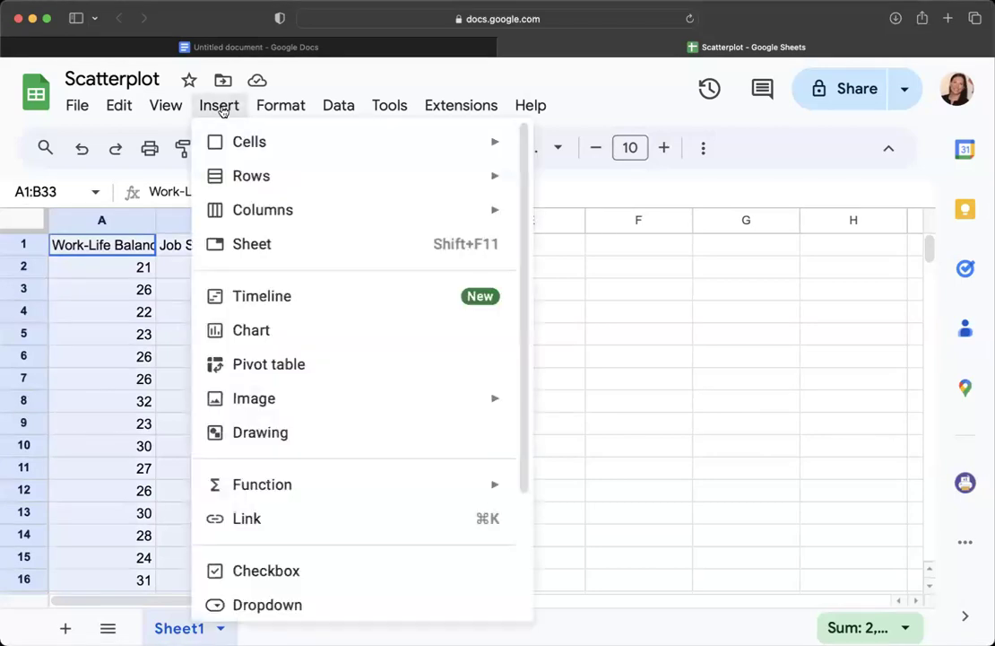
left_click(261, 344)
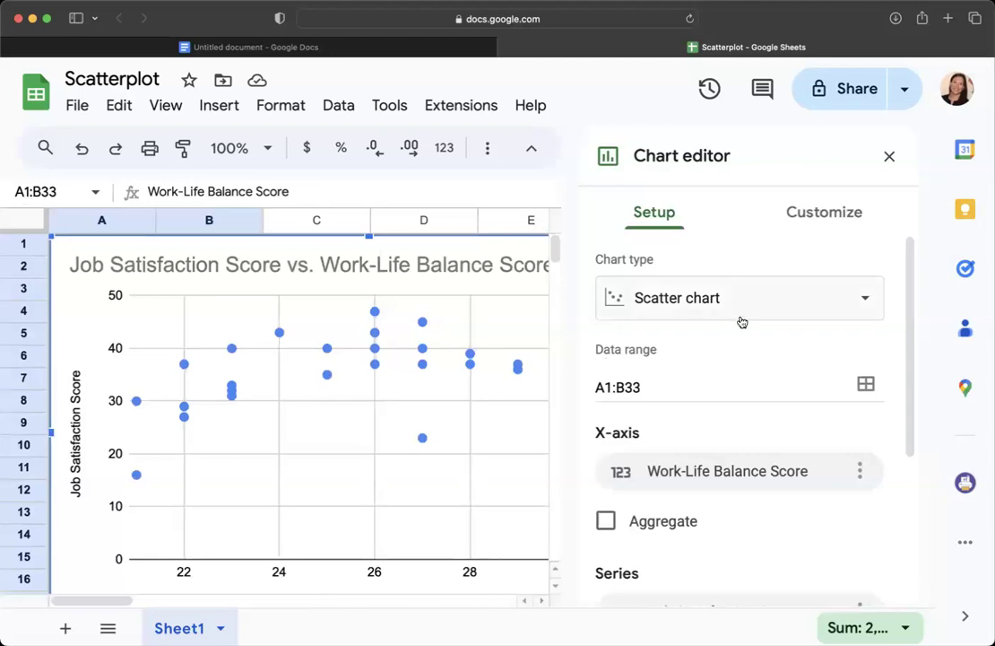
left_click(868, 301)
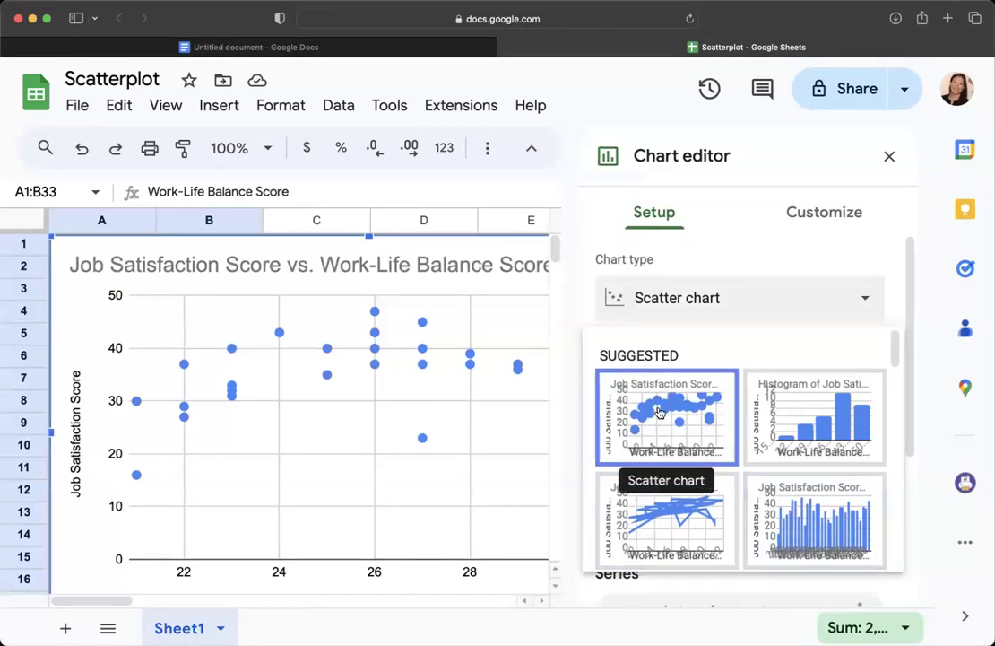
scroll(744, 406, "down", 2)
scroll(746, 405, "up", 2)
scroll(761, 419, "down", 5)
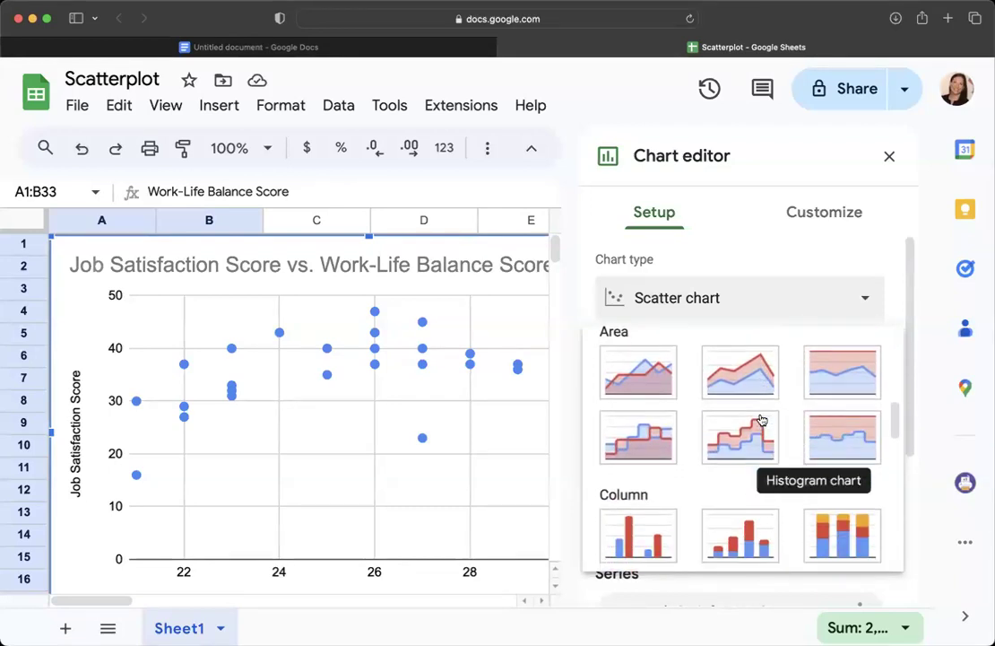
scroll(761, 419, "down", 4)
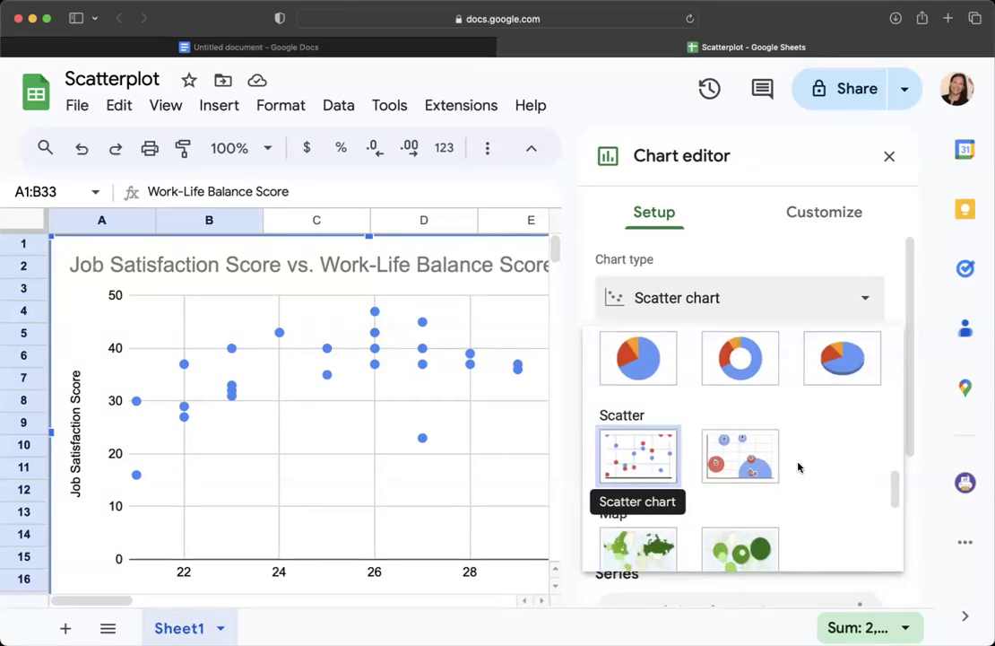
scroll(811, 466, "down", 3)
scroll(810, 466, "up", 3)
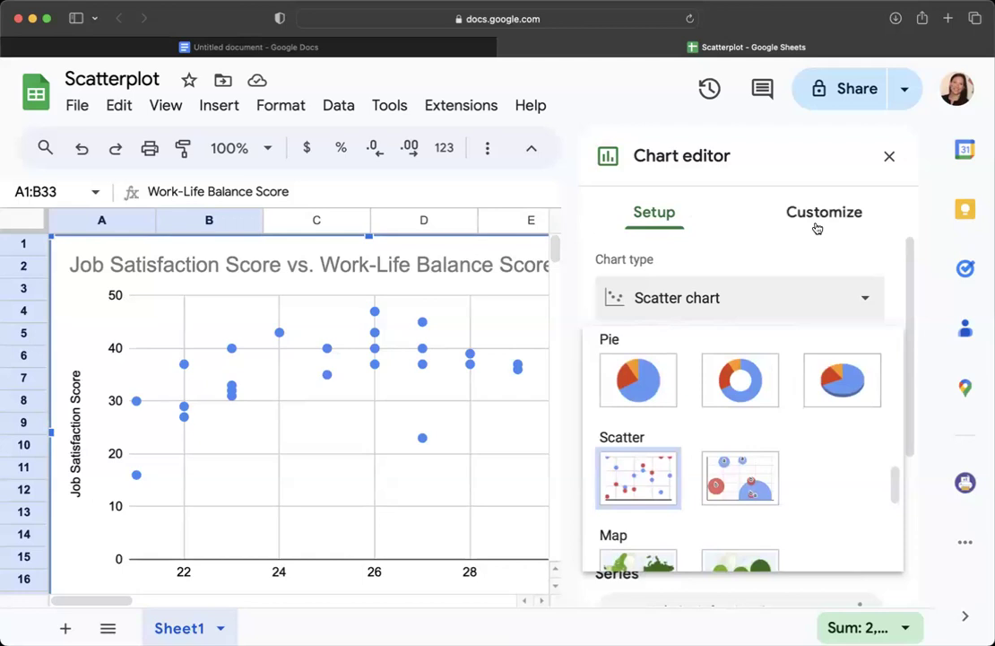
left_click(823, 214)
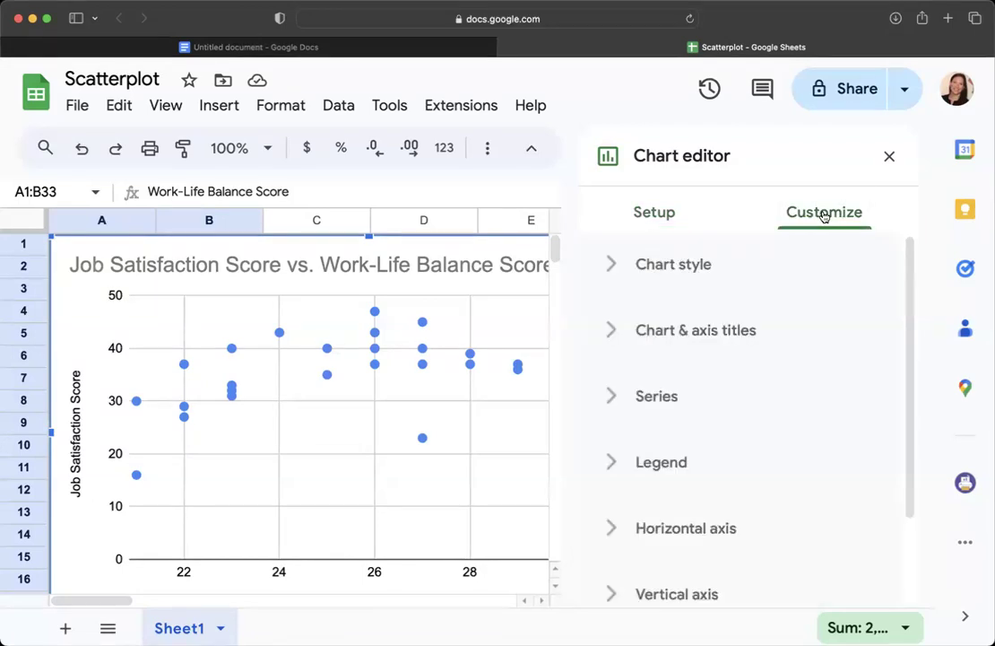
- Delete the 'Job Satisfaction Score vs. Work-Life Balance Score' chart title
left_click(246, 266)
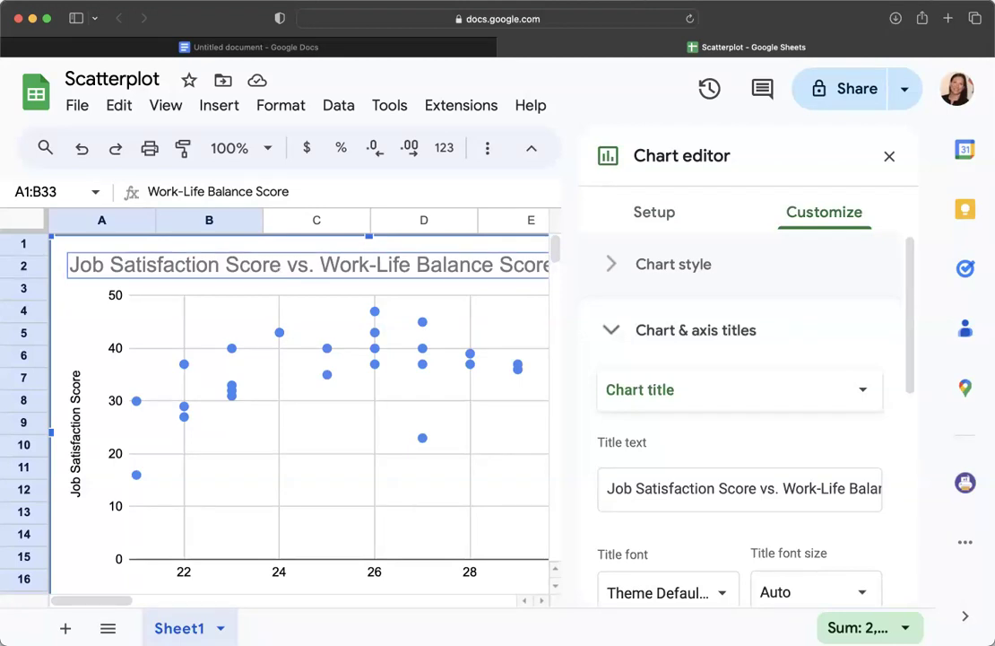
key("BackSpace")
left_click(651, 486)
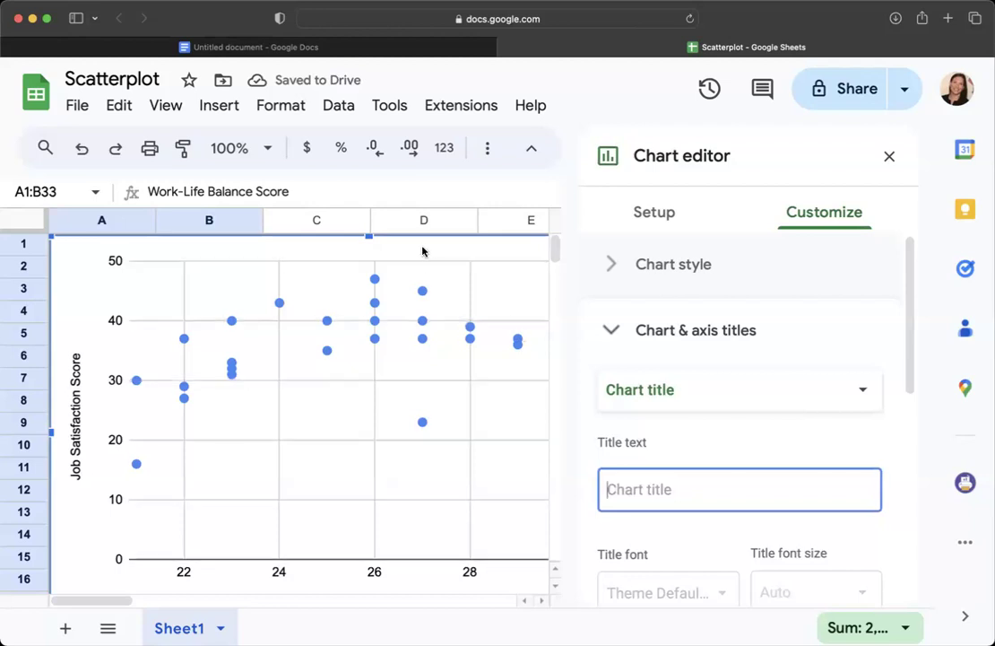
key("super+z")
left_click(822, 490)
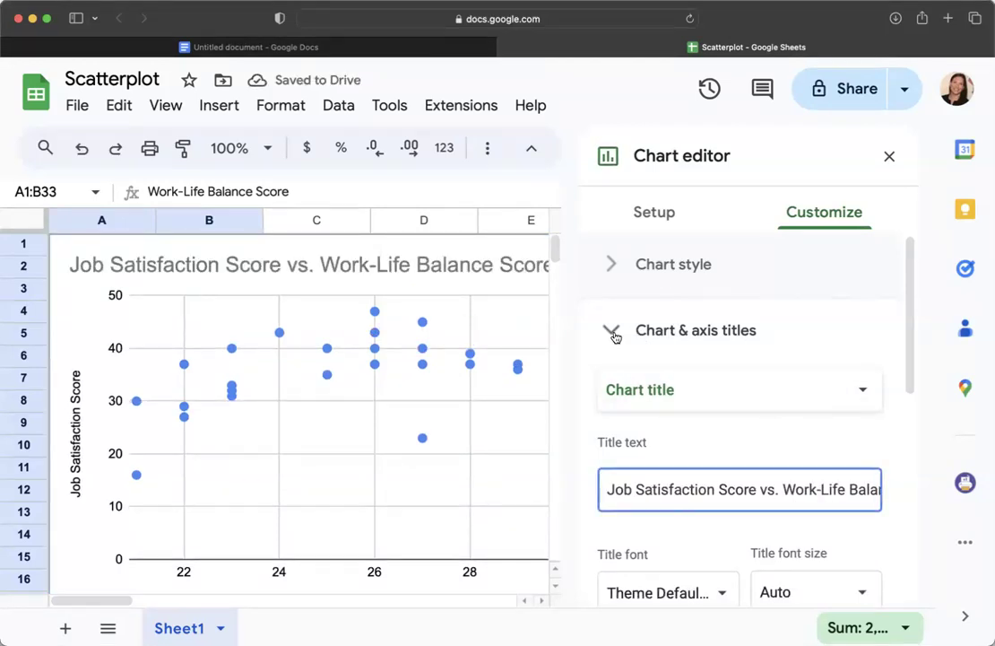
triple_click(693, 482)
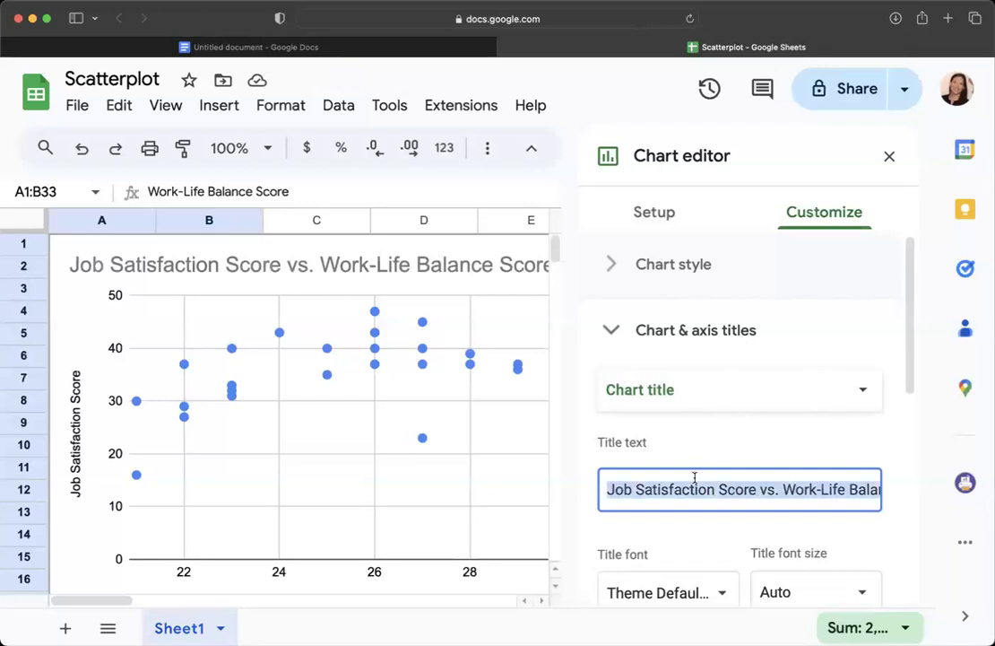
key("BackSpace")
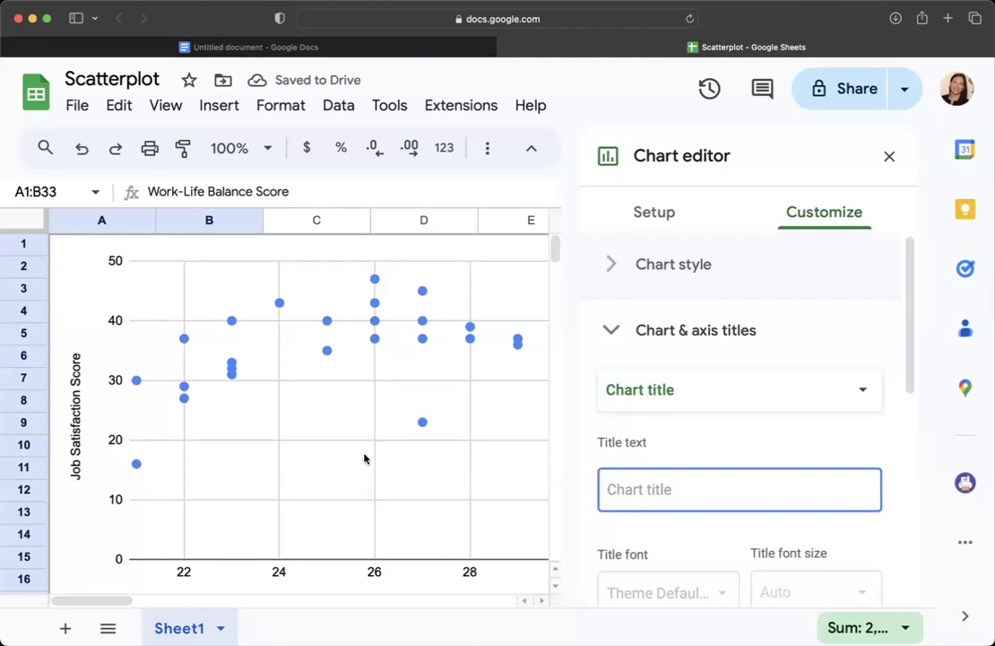
- Check that the horizontal axis title reads 'Work-Life Balance Score'
scroll(364, 459, "down", 3)
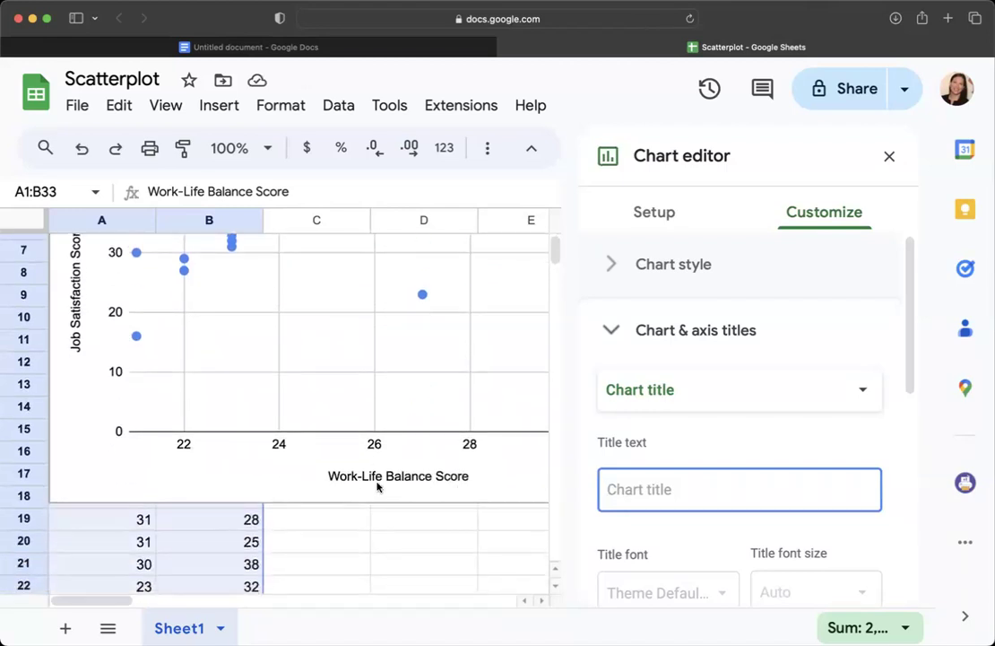
scroll(393, 487, "up", 3)
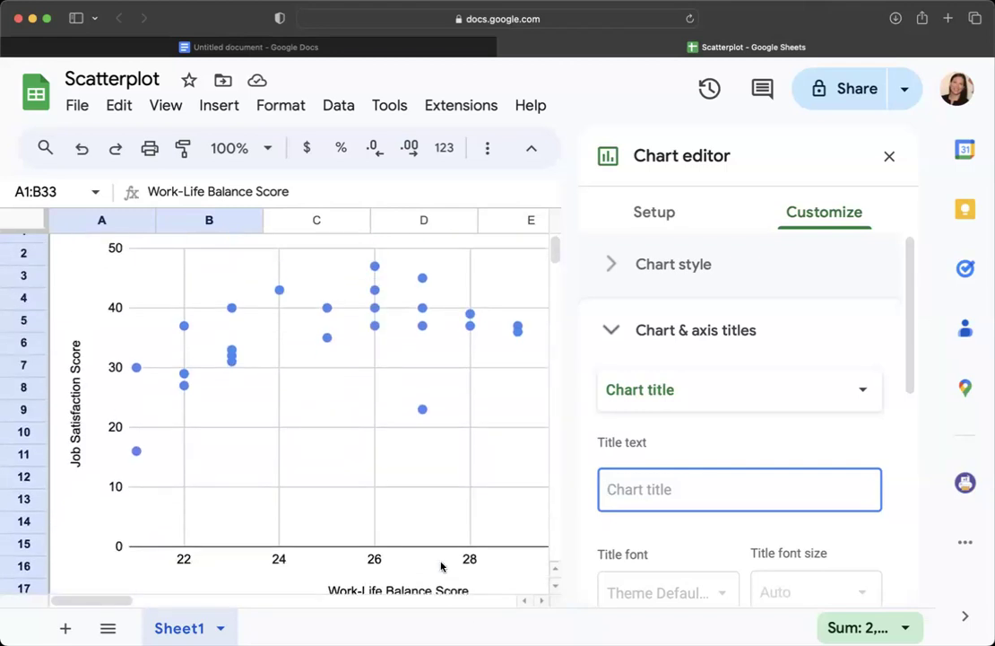
scroll(371, 482, "down", 1)
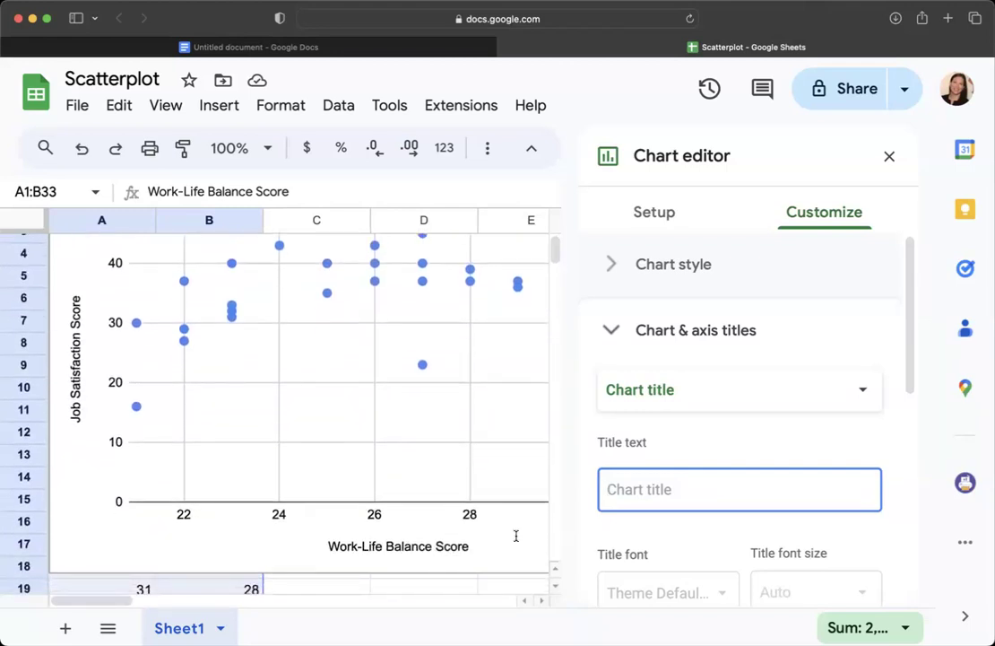
left_click(869, 391)
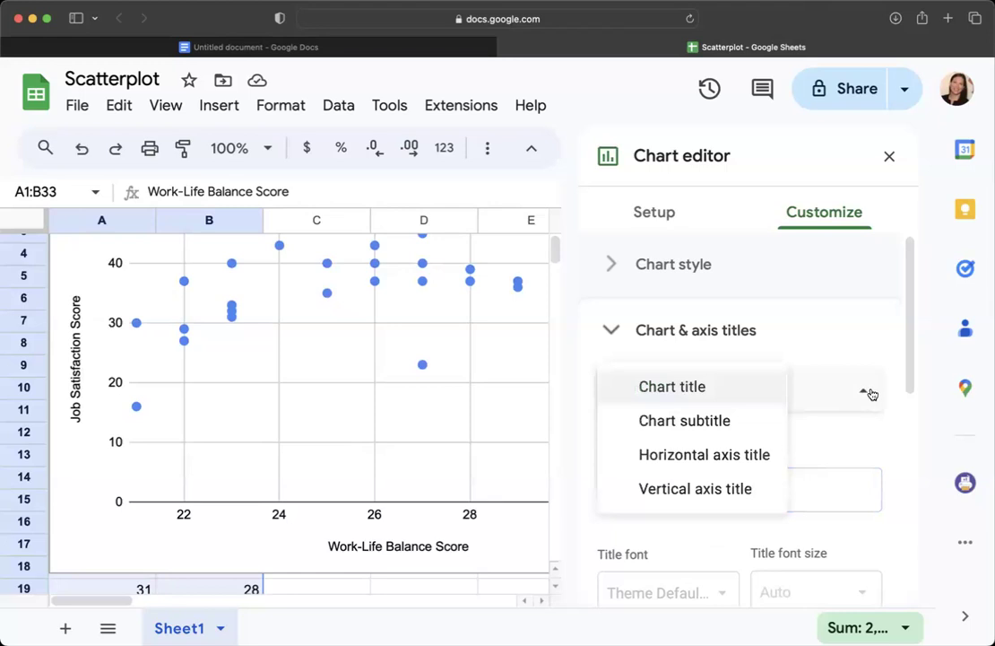
left_click(673, 454)
left_click(777, 479)
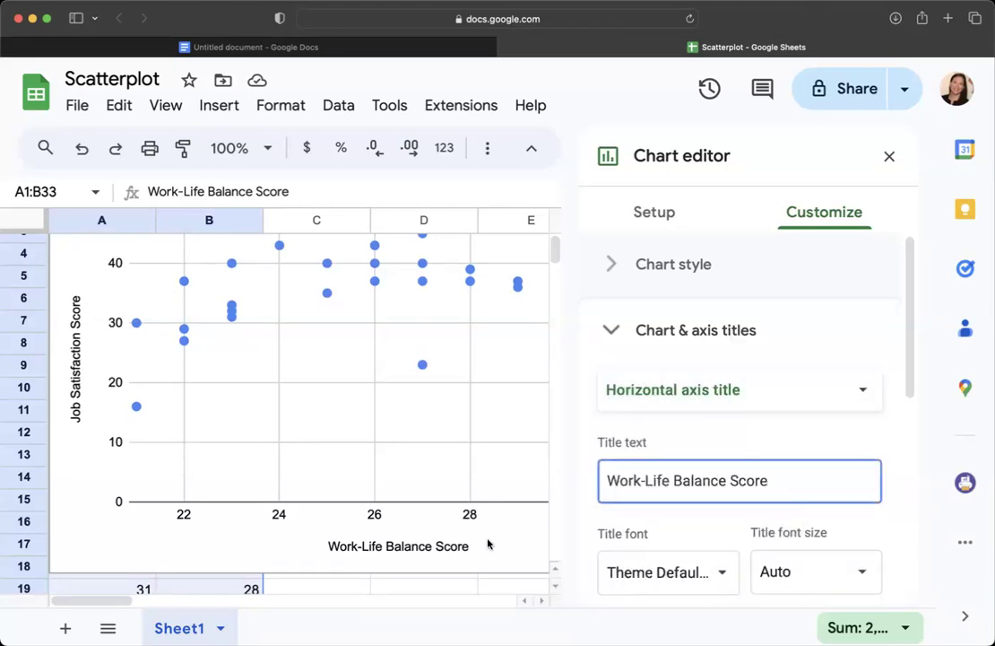
left_click(391, 549)
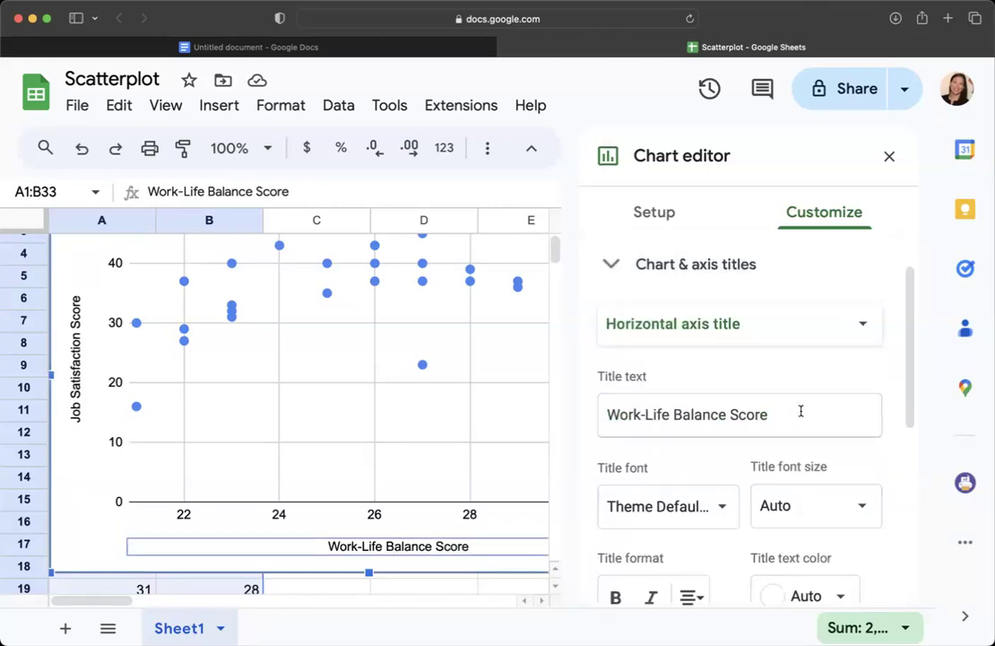
left_click(801, 411)
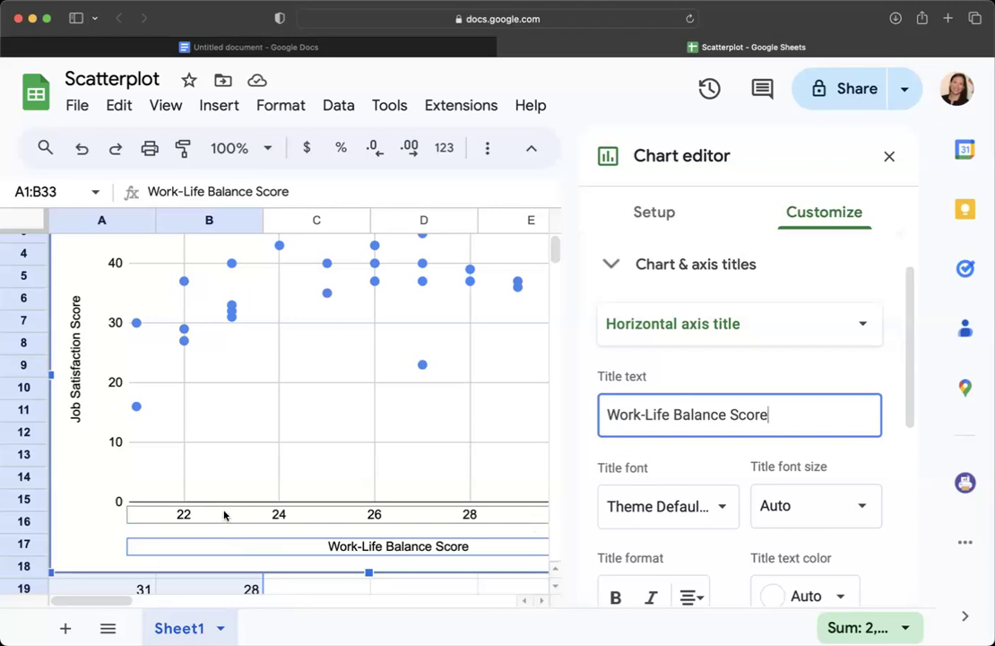
scroll(332, 460, "up", 3)
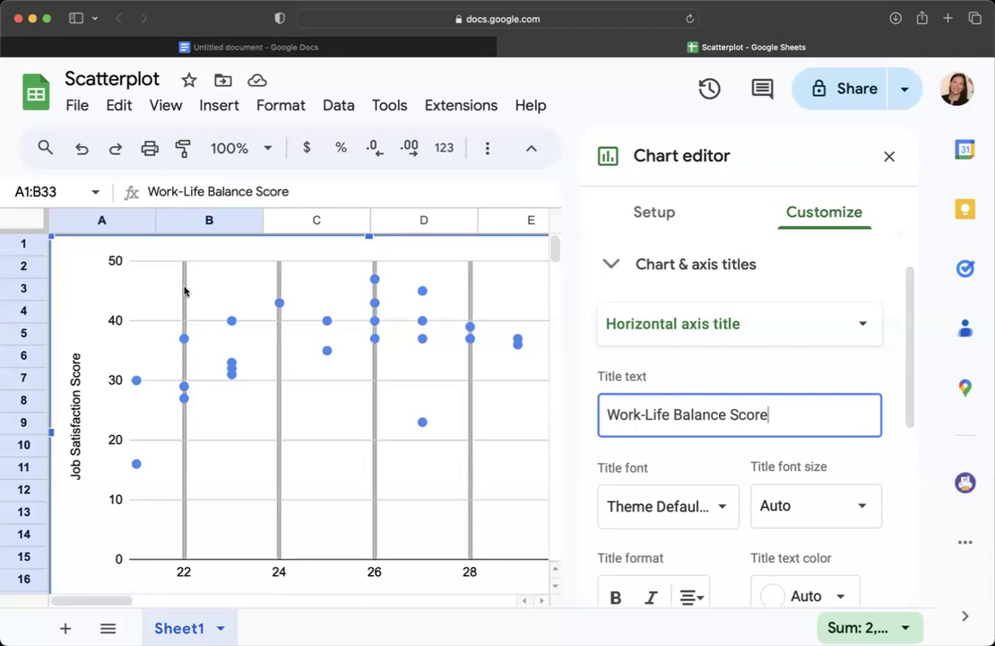
- Turn off the vertical gridlines and add major ticks to the horizontal axis
left_click(184, 291)
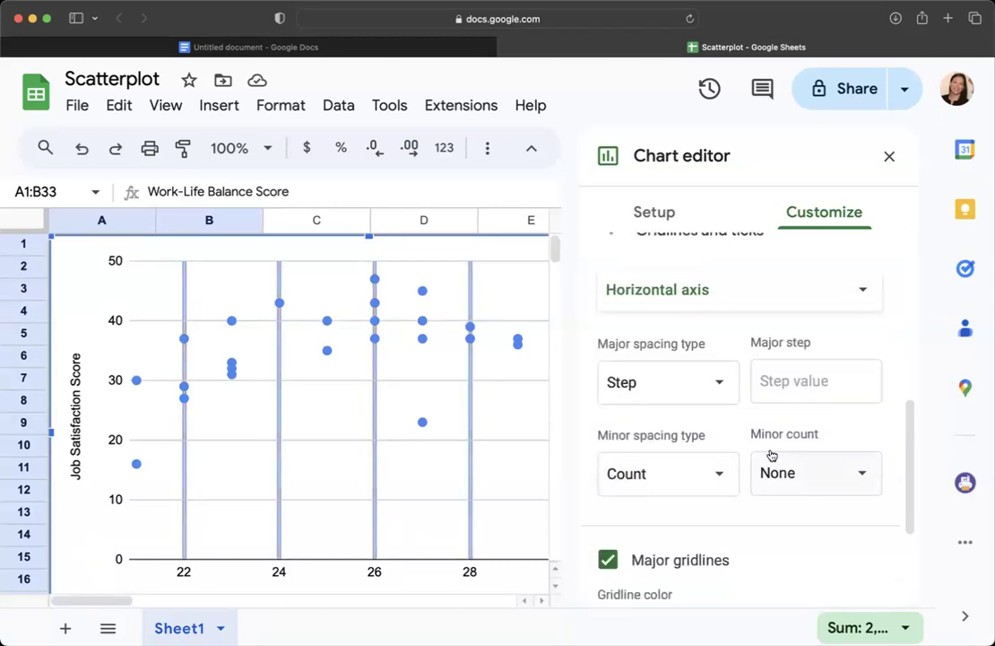
scroll(769, 520, "up", 3)
scroll(736, 336, "down", 5)
scroll(731, 377, "down", 3)
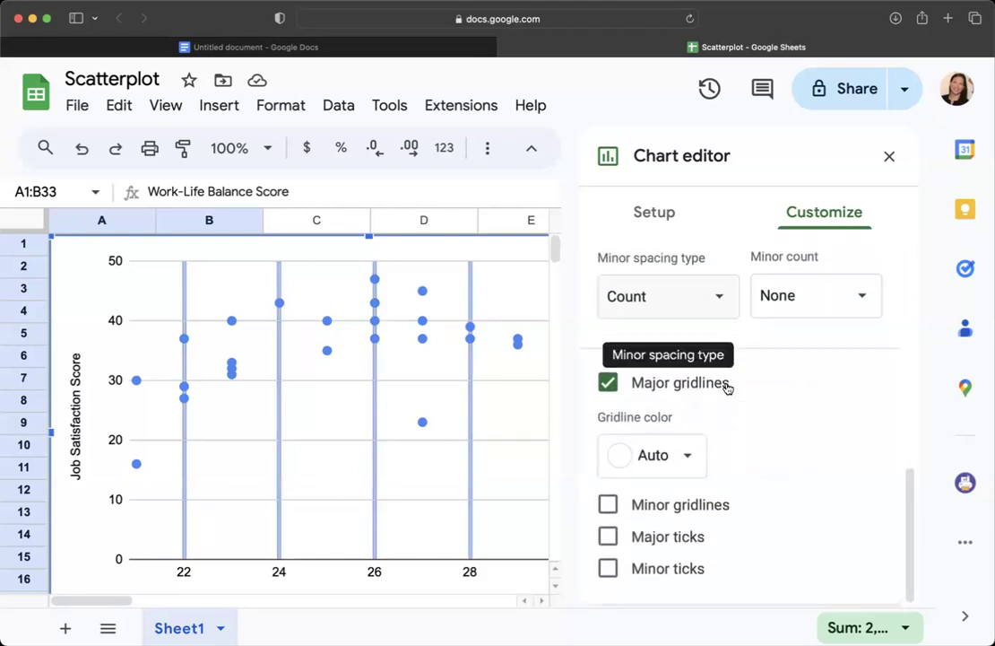
left_click(608, 387)
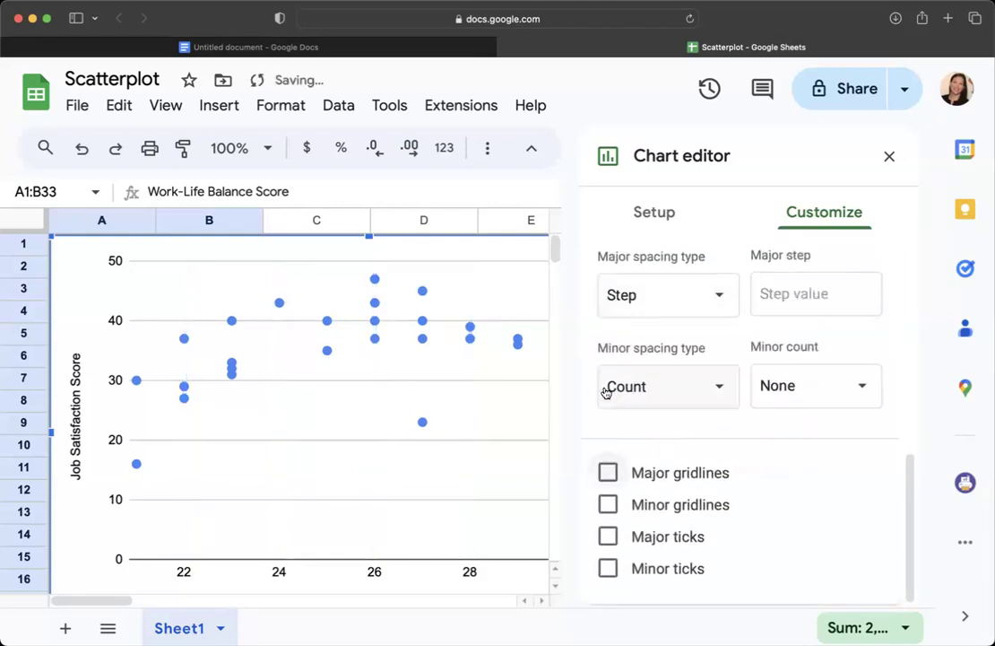
left_click(608, 537)
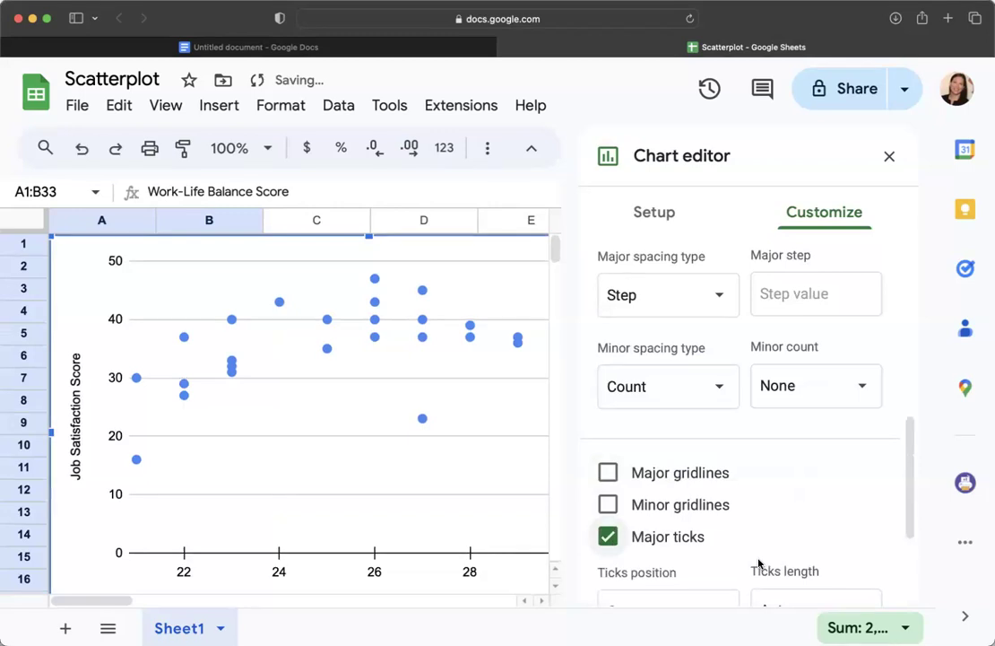
- Turn off the horizontal gridlines and add major ticks to the vertical axis
left_click(262, 379)
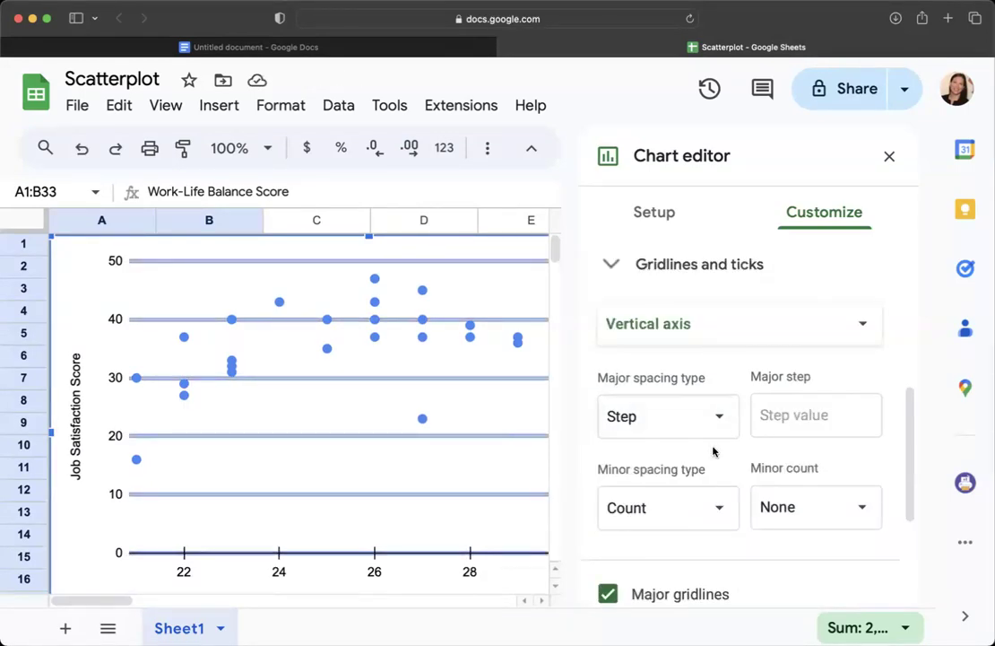
scroll(716, 449, "down", 2)
left_click(608, 524)
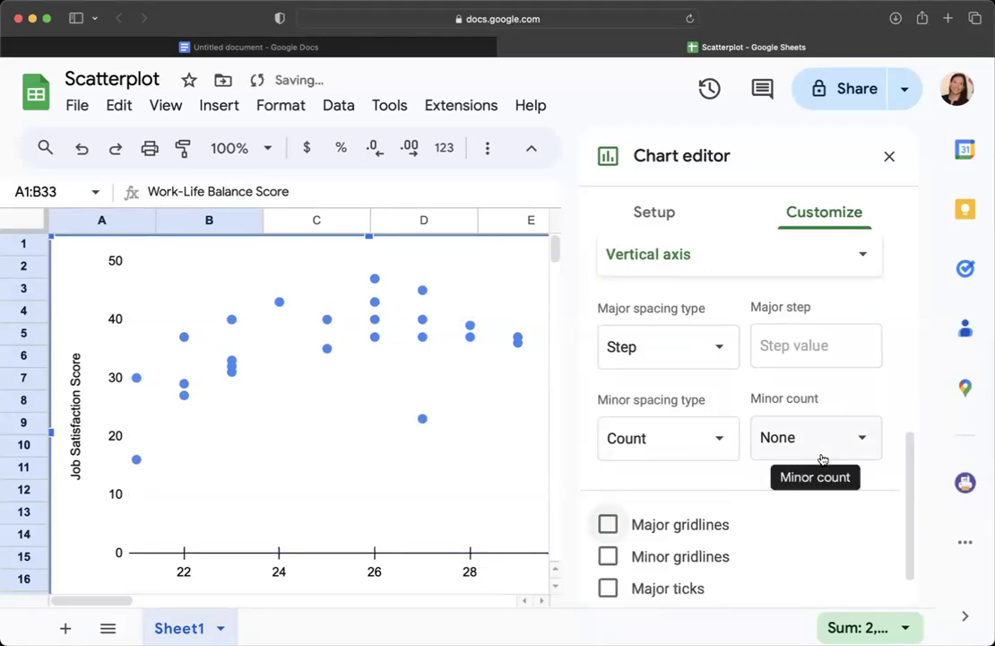
scroll(780, 476, "down", 1)
left_click(608, 536)
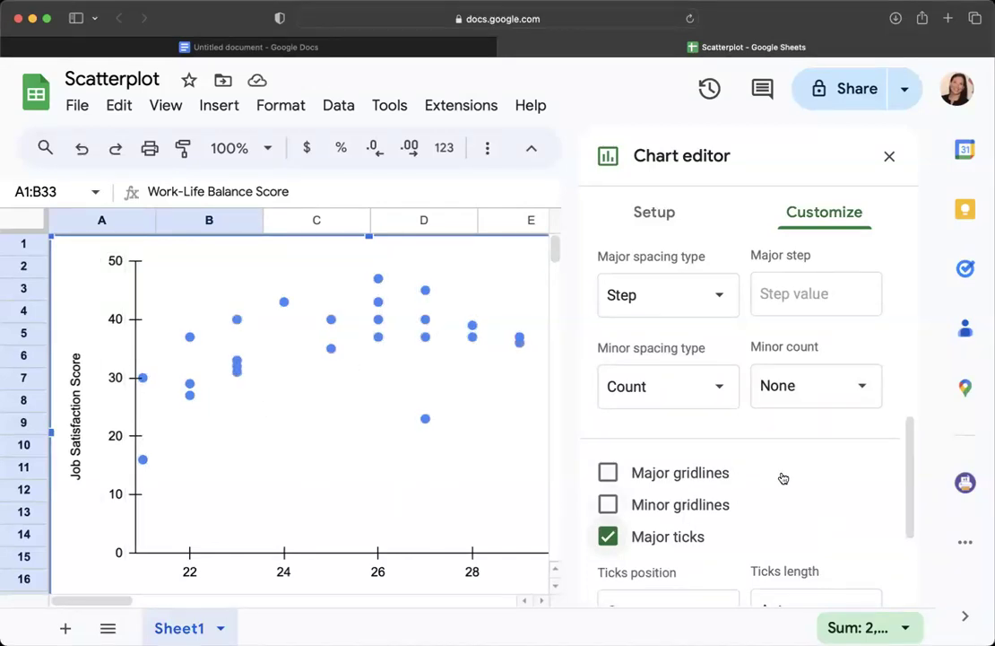
scroll(782, 476, "down", 3)
scroll(782, 472, "down", 2)
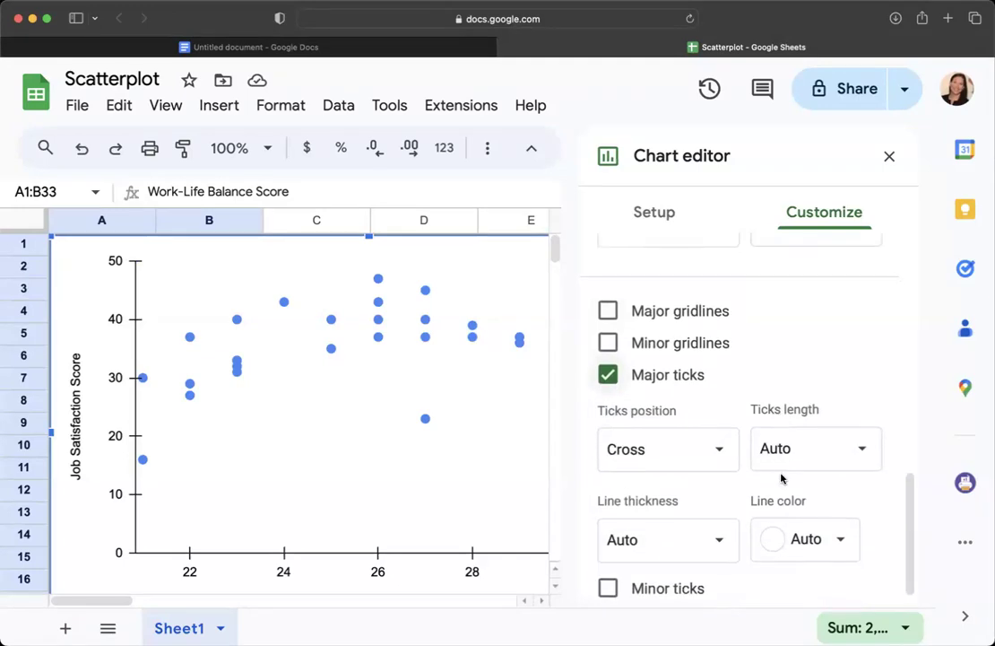
scroll(812, 344, "down", 1)
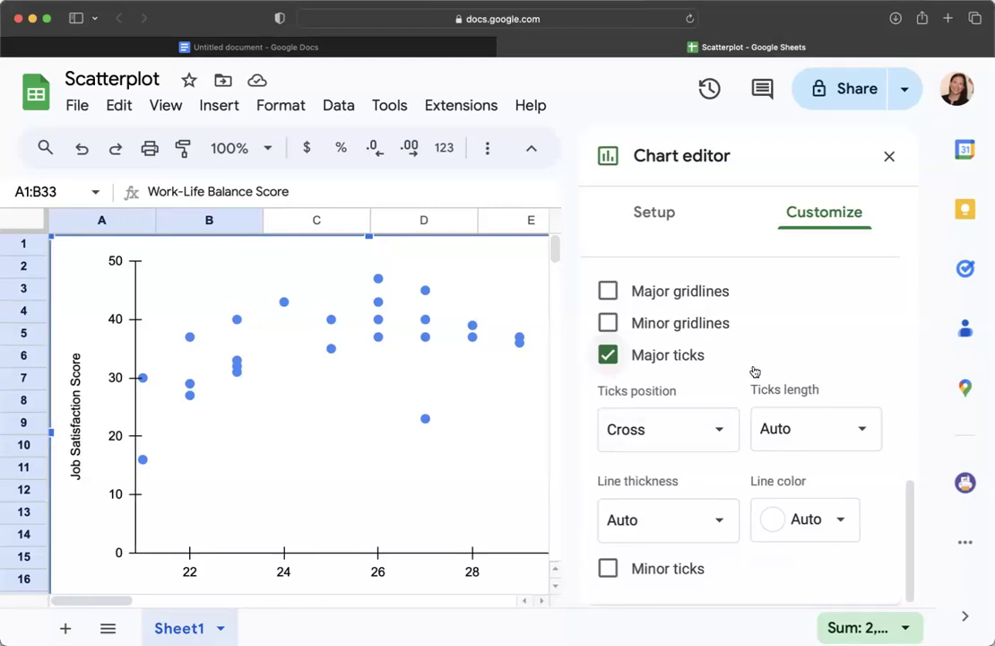
scroll(751, 373, "up", 3)
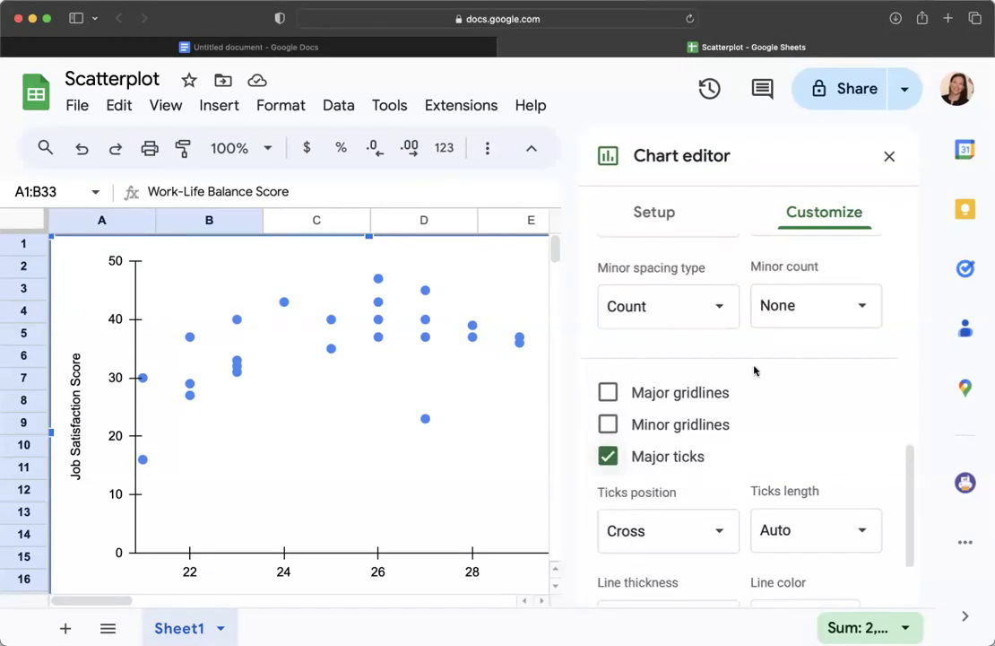
- Set the horizontal axis Min to 0
left_click(191, 575)
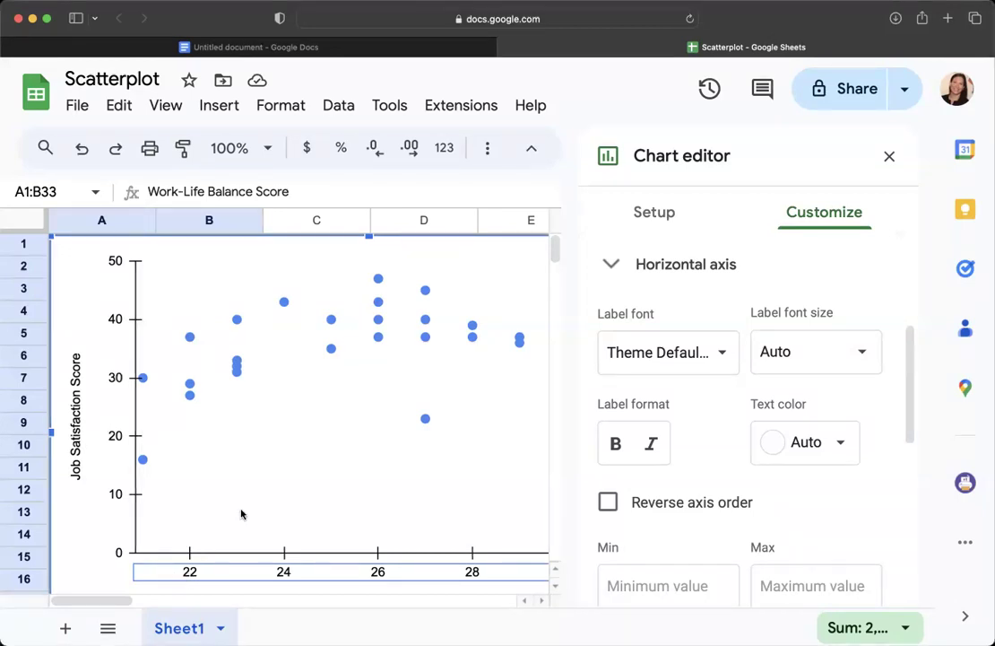
scroll(240, 515, "right", 3)
scroll(240, 515, "left", 1)
scroll(241, 515, "left", 2)
scroll(240, 515, "right", 2)
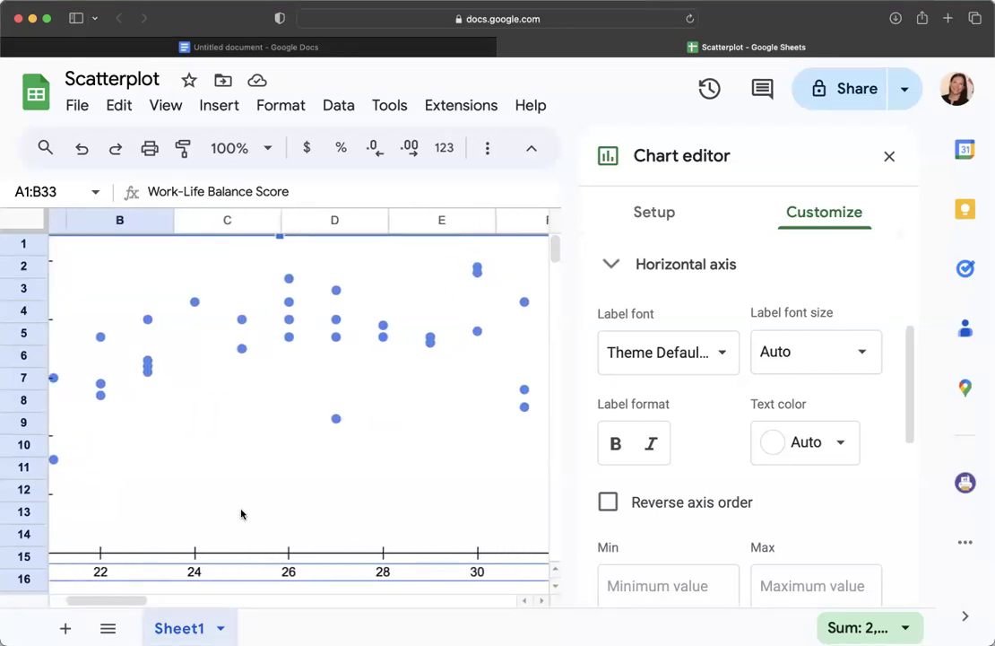
scroll(240, 515, "left", 1)
scroll(241, 514, "left", 2)
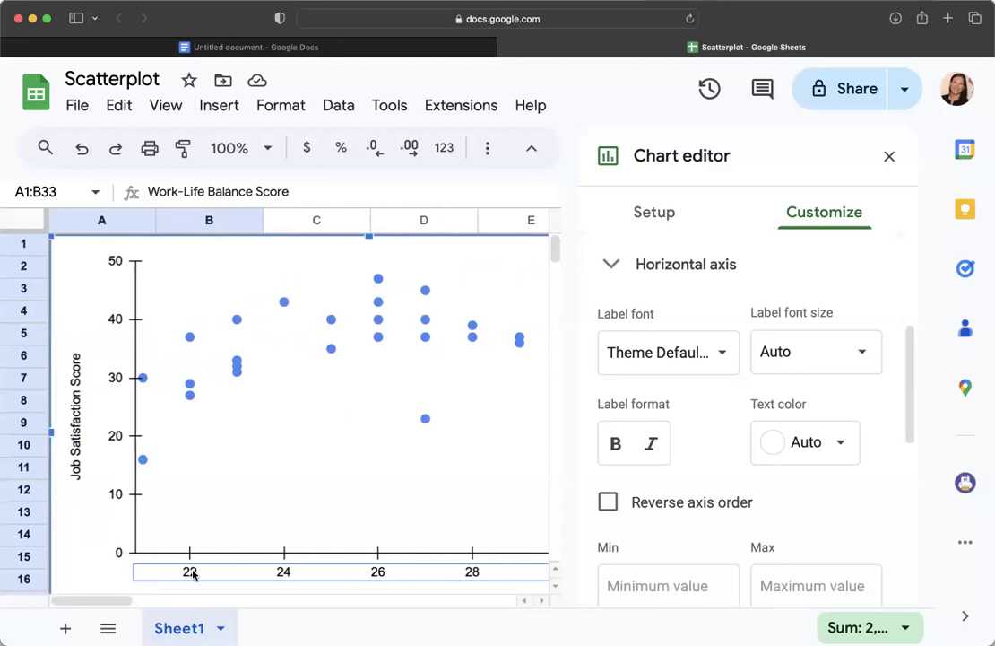
scroll(660, 524, "down", 1)
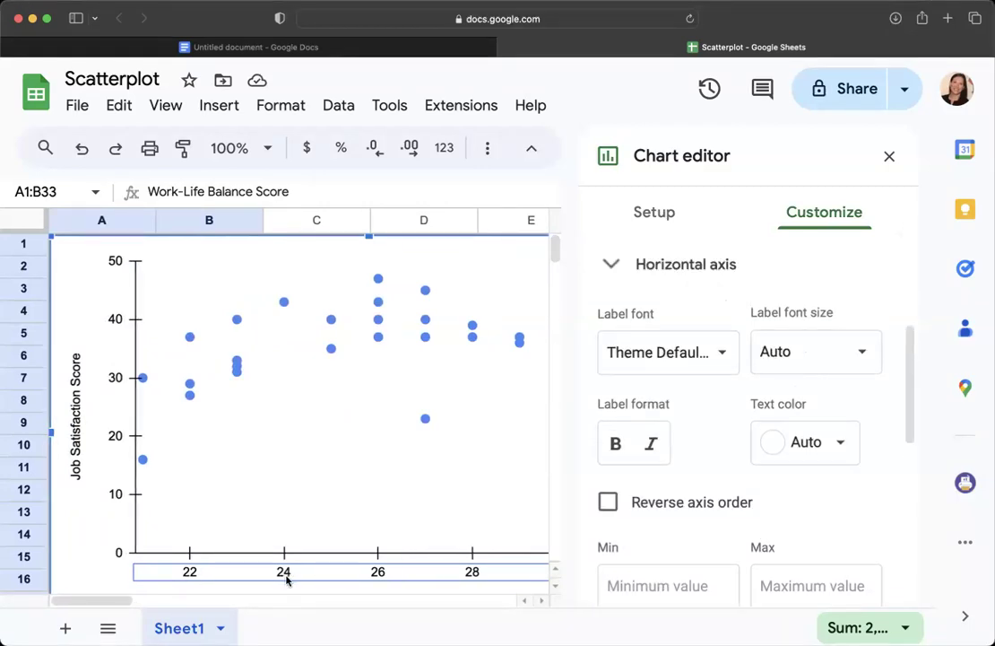
scroll(673, 538, "down", 2)
left_click(652, 460)
type("0")
left_click(787, 489)
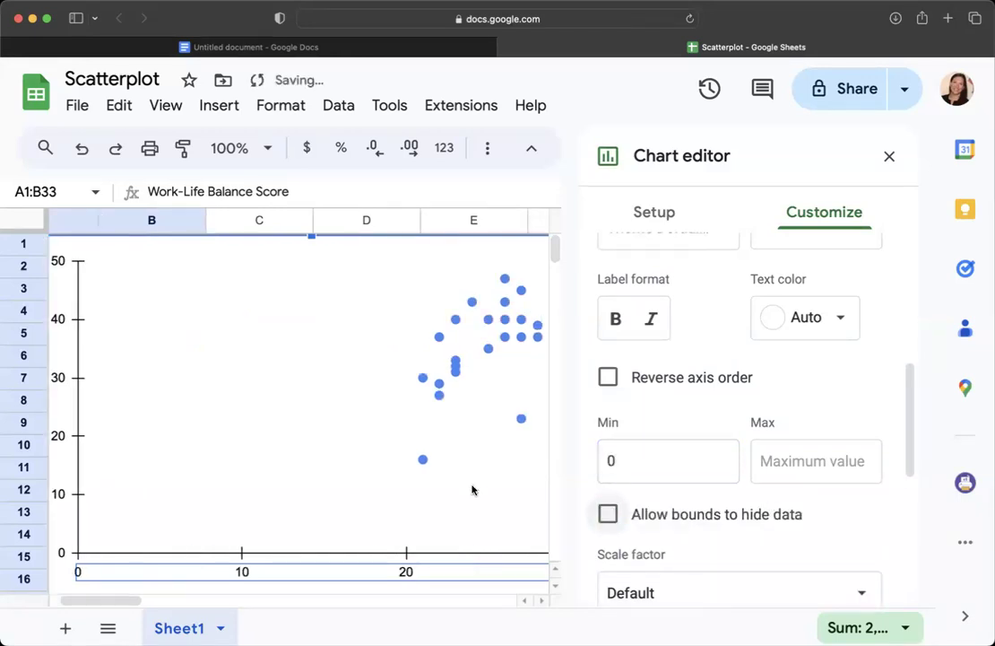
- Leave the horizontal axis Max empty so it stays automatic
scroll(472, 489, "left", 5)
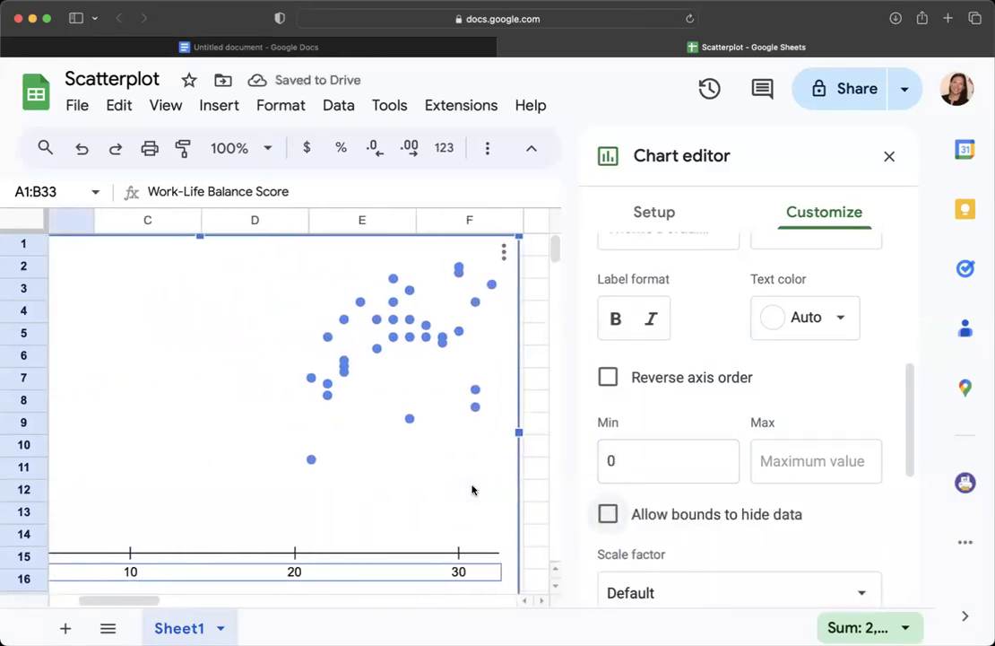
scroll(473, 490, "right", 2)
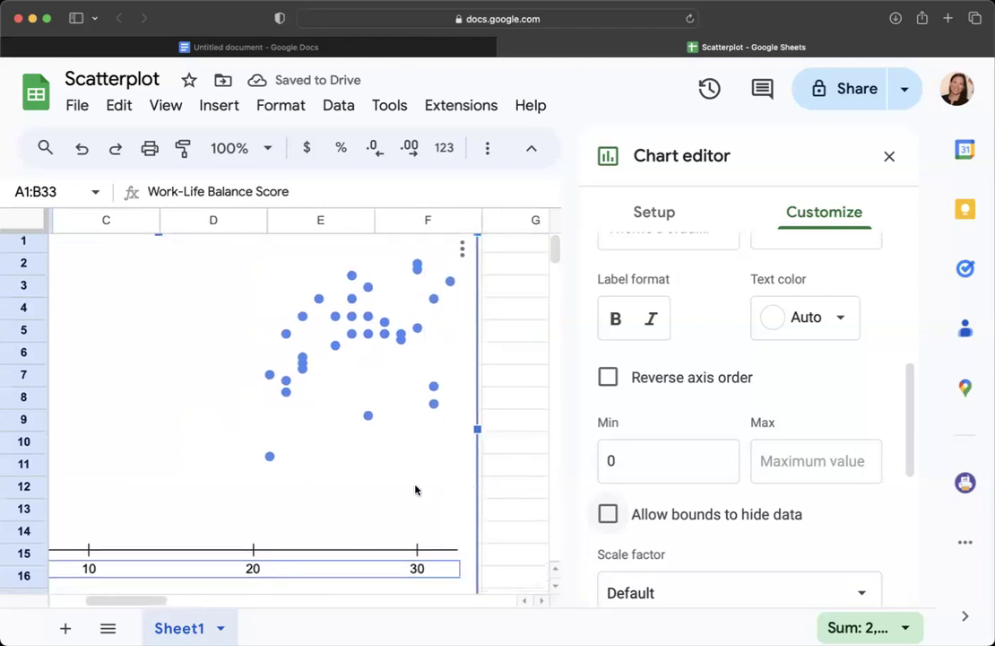
scroll(411, 489, "left", 3)
scroll(410, 490, "down", 1)
scroll(409, 490, "right", 3)
scroll(410, 489, "left", 3)
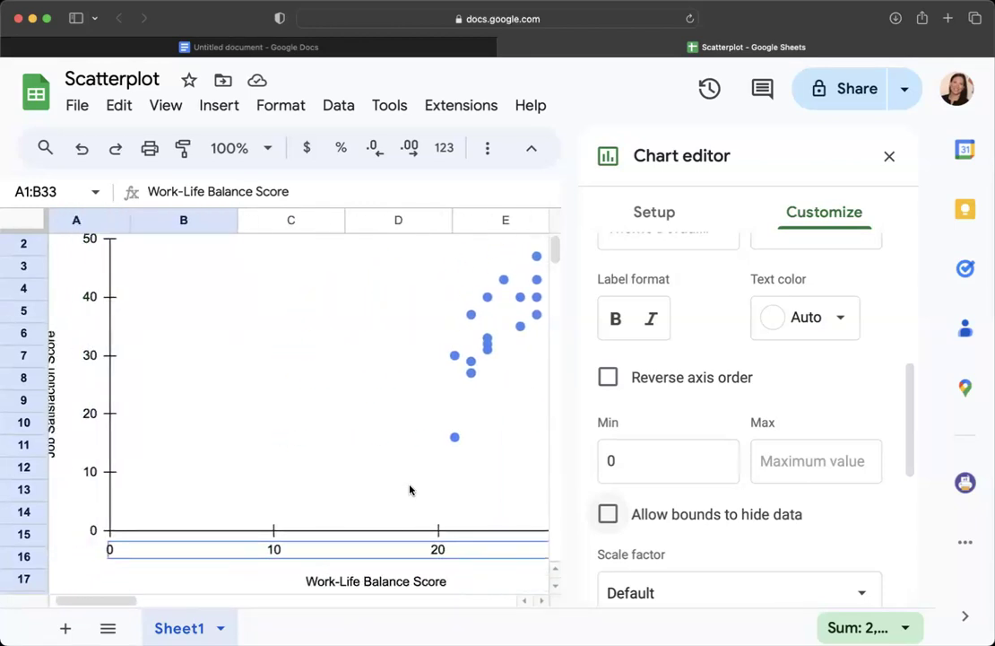
scroll(410, 489, "left", 1)
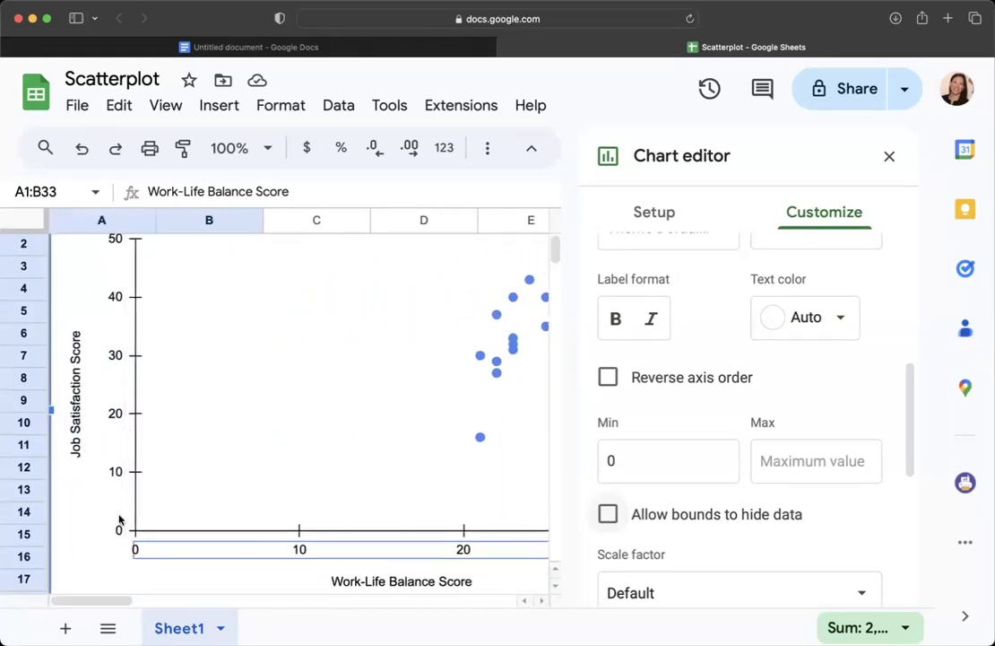
left_click(804, 469)
left_click(838, 495)
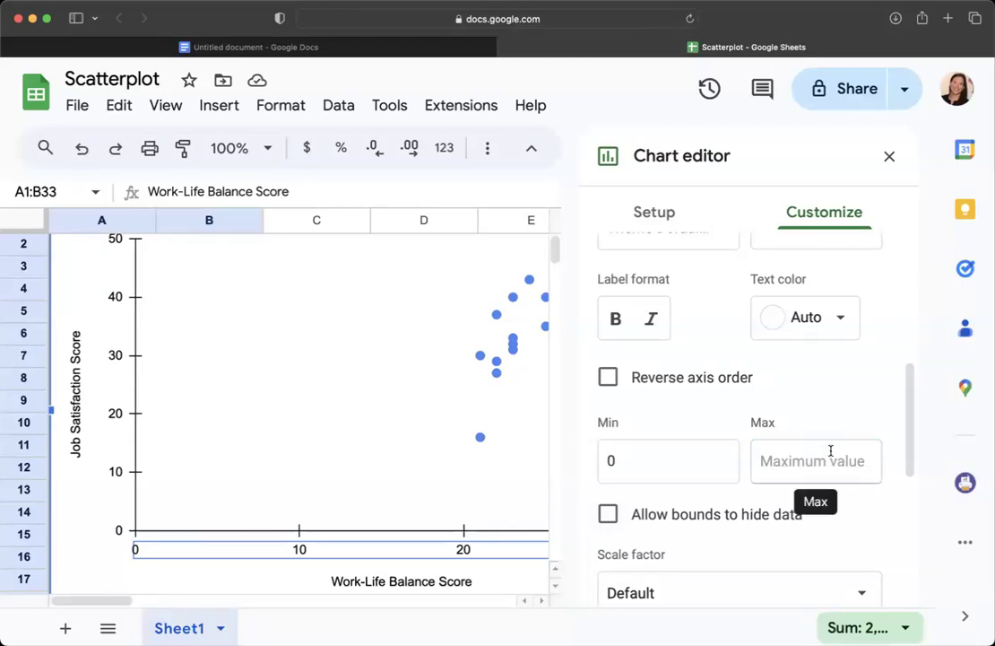
scroll(325, 512, "right", 5)
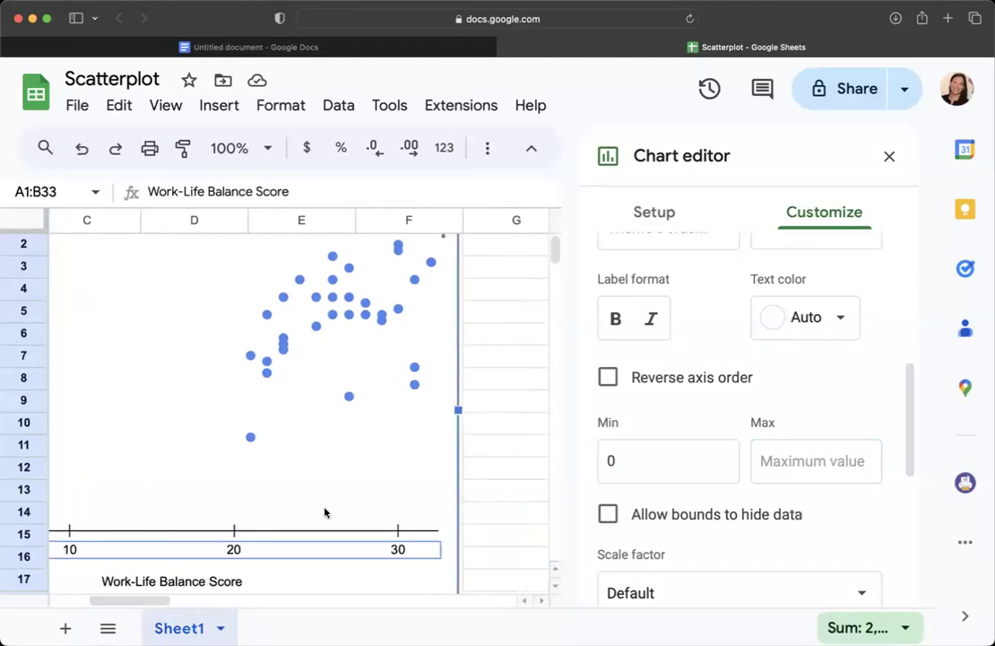
scroll(325, 512, "left", 4)
scroll(325, 512, "left", 3)
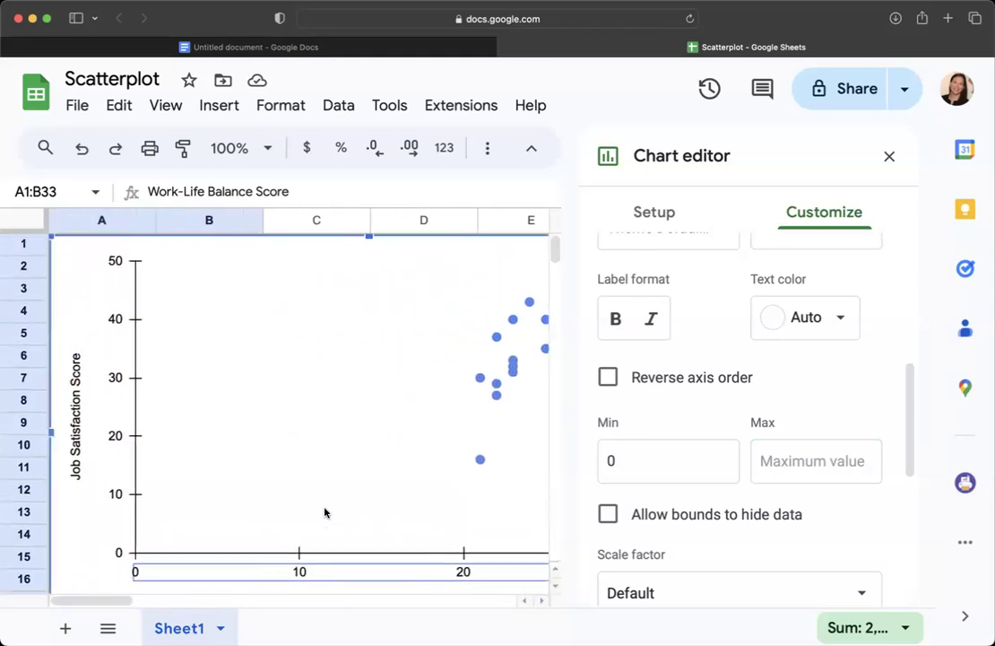
scroll(728, 378, "down", 2)
scroll(728, 378, "down", 3)
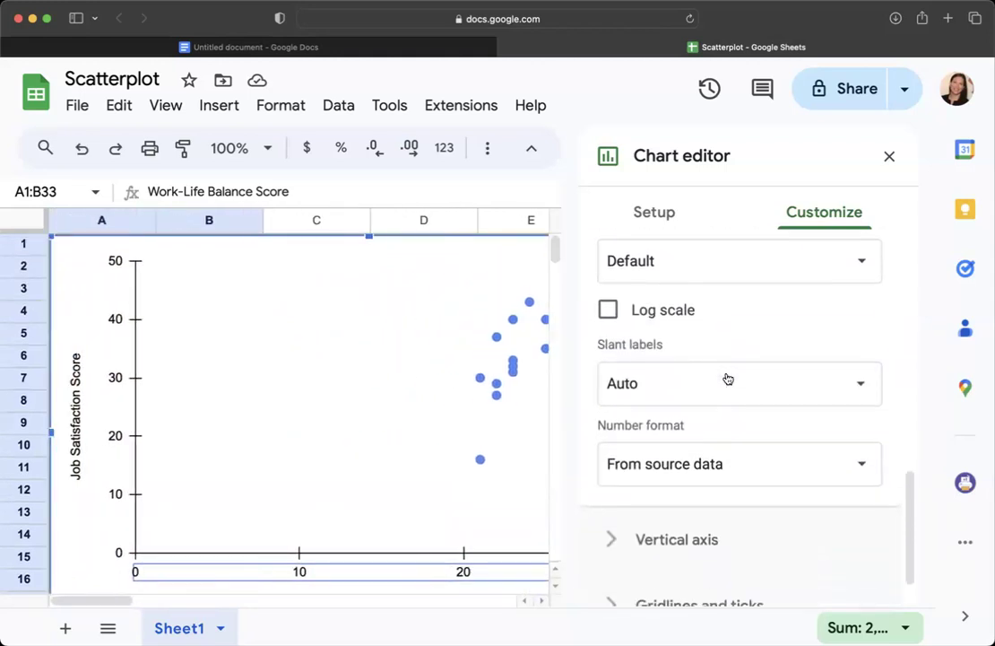
- Tick Trendline under the Series options to draw a linear trendline through the scatter points
scroll(726, 377, "up", 6)
scroll(726, 377, "up", 4)
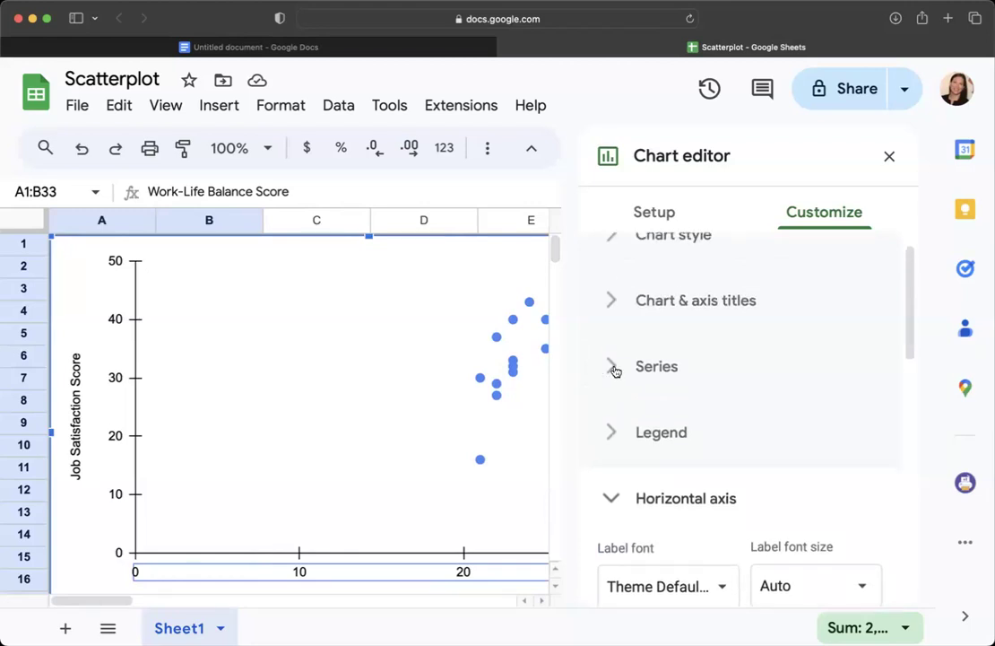
left_click(615, 368)
scroll(748, 380, "down", 8)
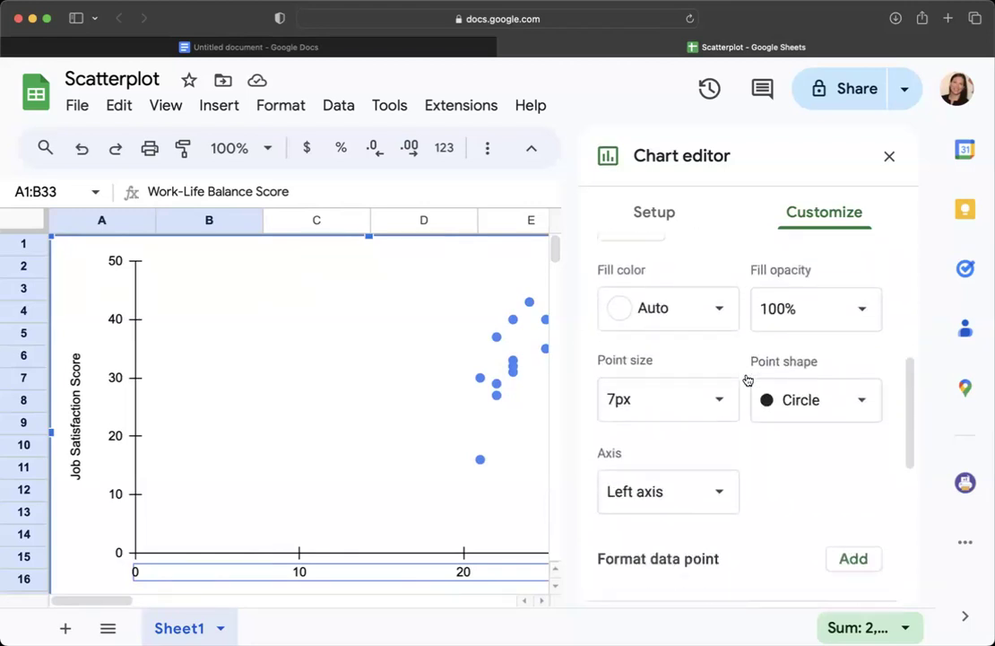
scroll(744, 386, "down", 2)
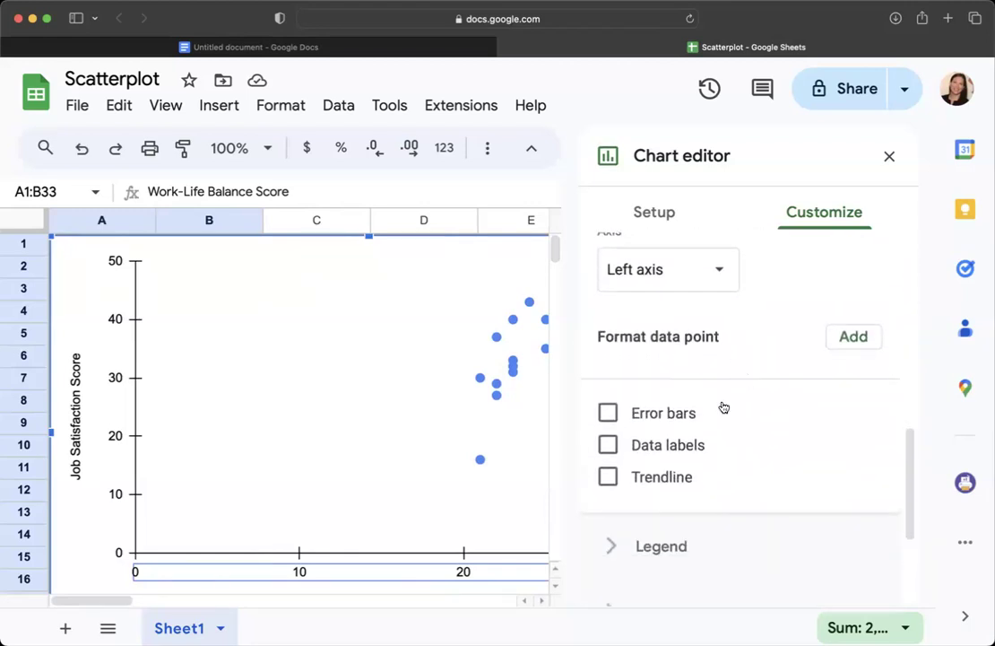
left_click(607, 477)
scroll(420, 484, "right", 5)
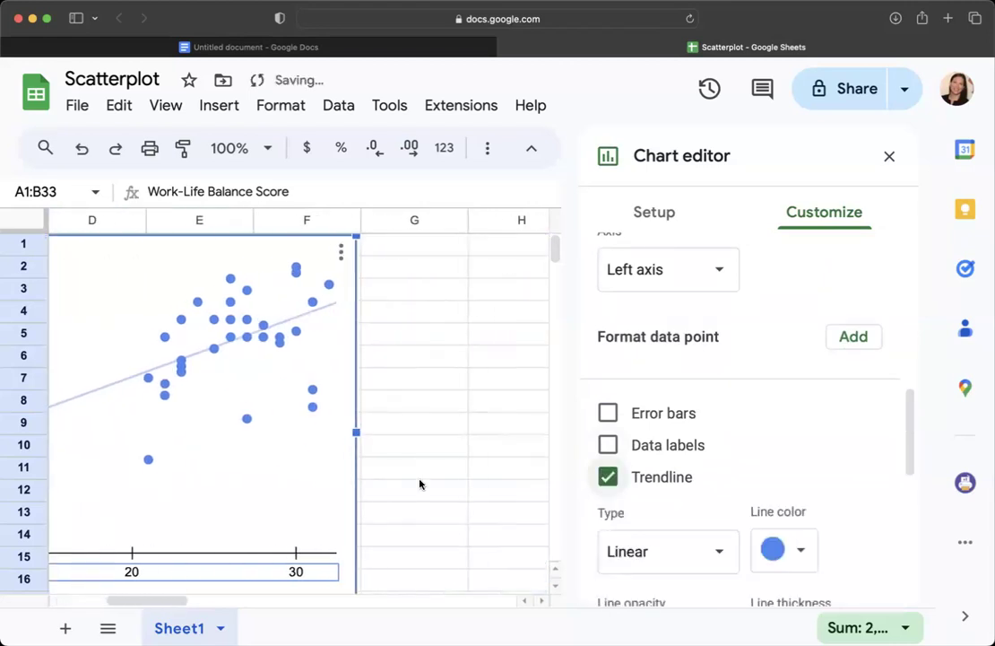
scroll(420, 484, "left", 4)
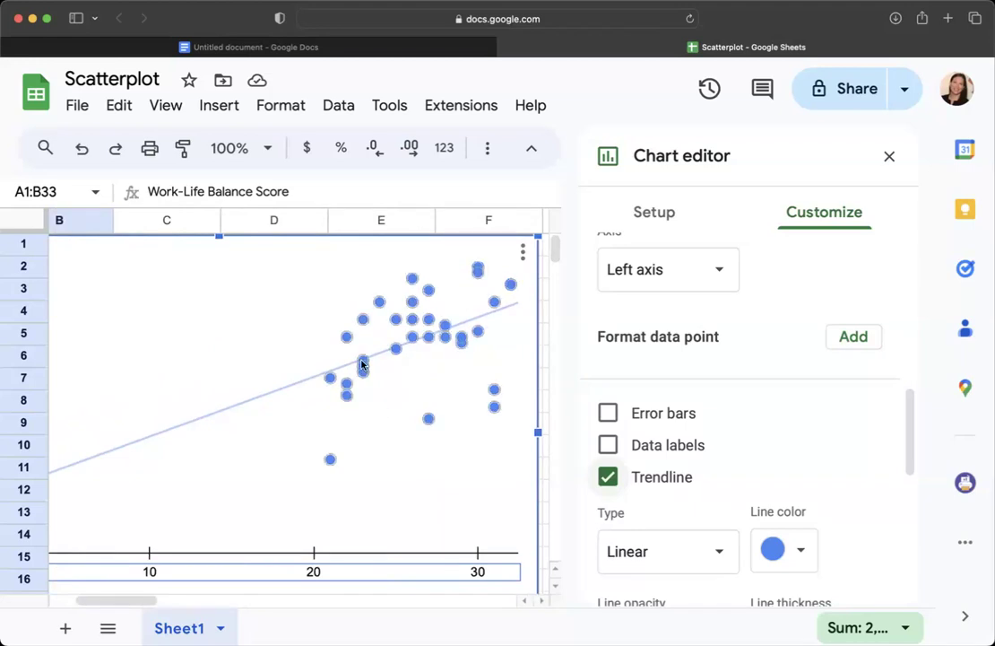
left_click(393, 323)
left_click(505, 362)
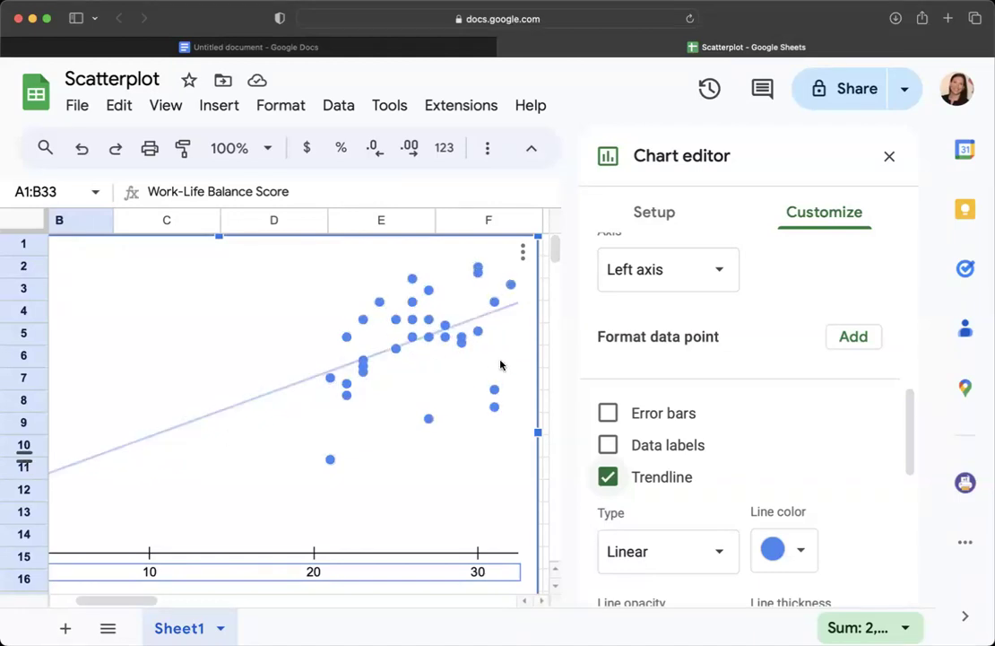
scroll(311, 484, "left", 3)
scroll(315, 475, "left", 2)
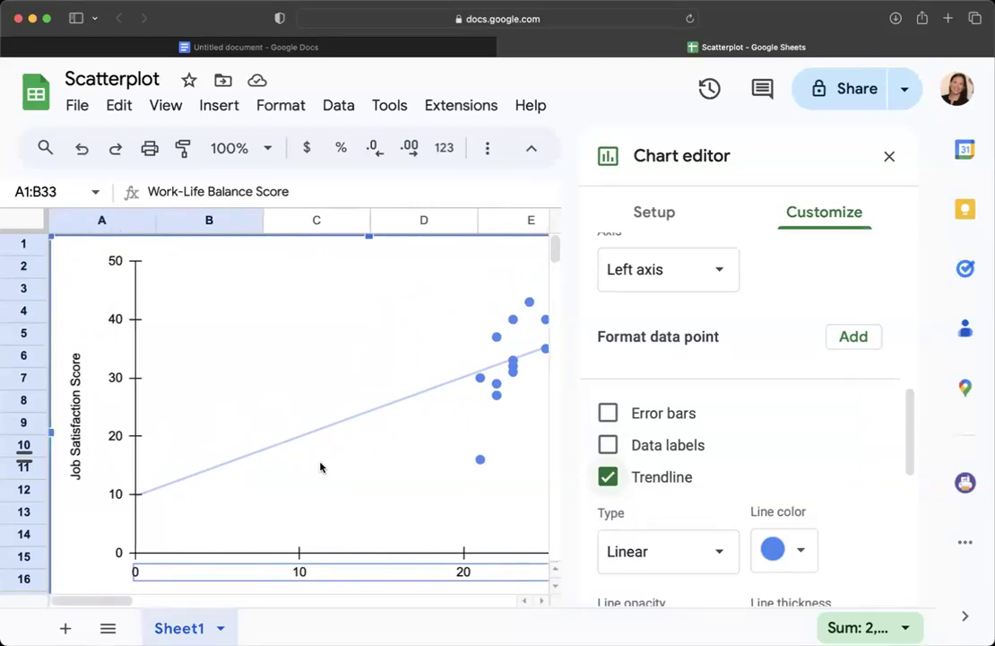
scroll(320, 467, "right", 5)
scroll(321, 467, "down", 1)
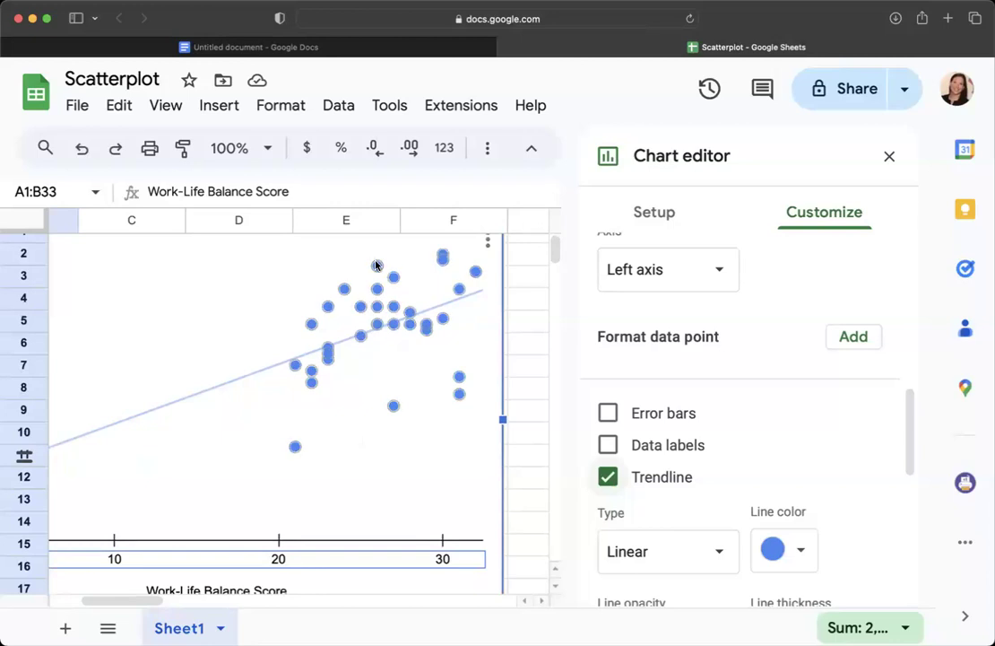
- Colour the Job Satisfaction Score series points black instead of blue
left_click(376, 265)
scroll(808, 408, "down", 1)
scroll(807, 409, "down", 3)
left_click(722, 436)
left_click(645, 344)
left_click(643, 345)
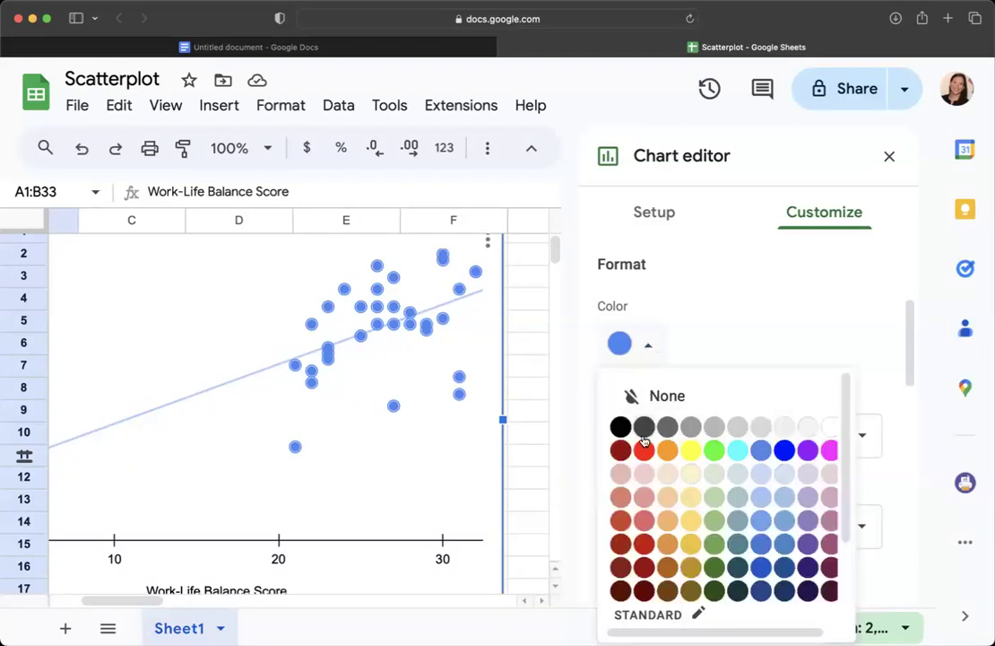
left_click(621, 427)
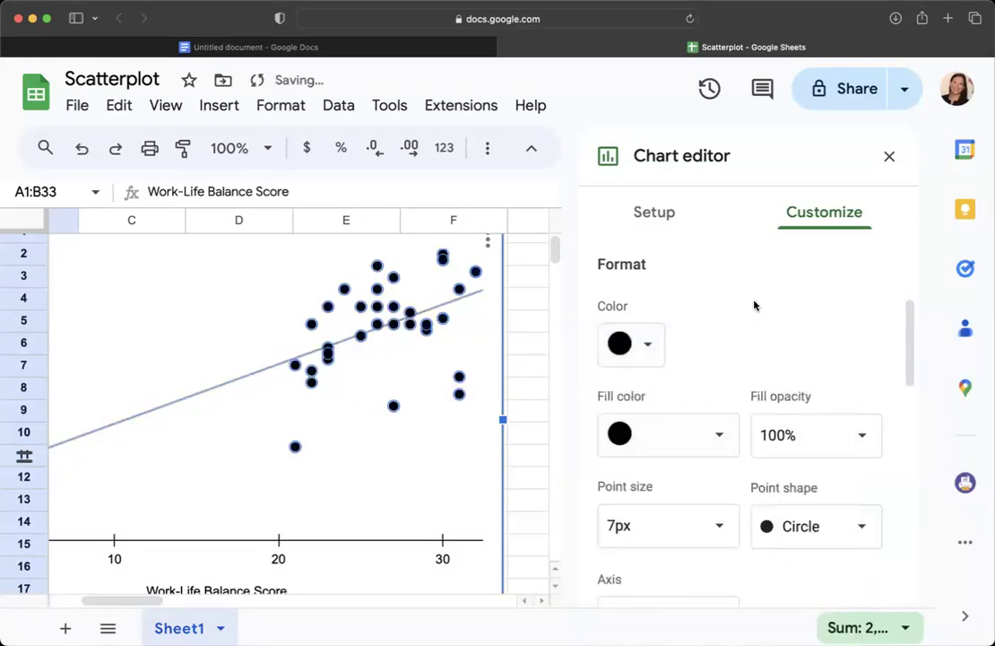
scroll(357, 423, "right", 5)
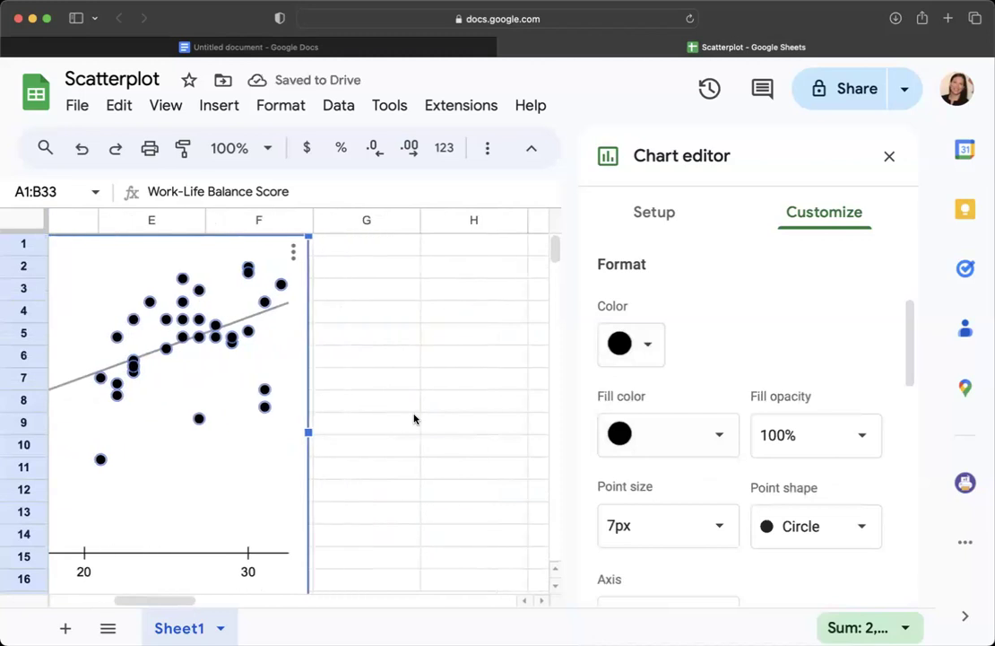
scroll(357, 422, "left", 5)
left_click(382, 411)
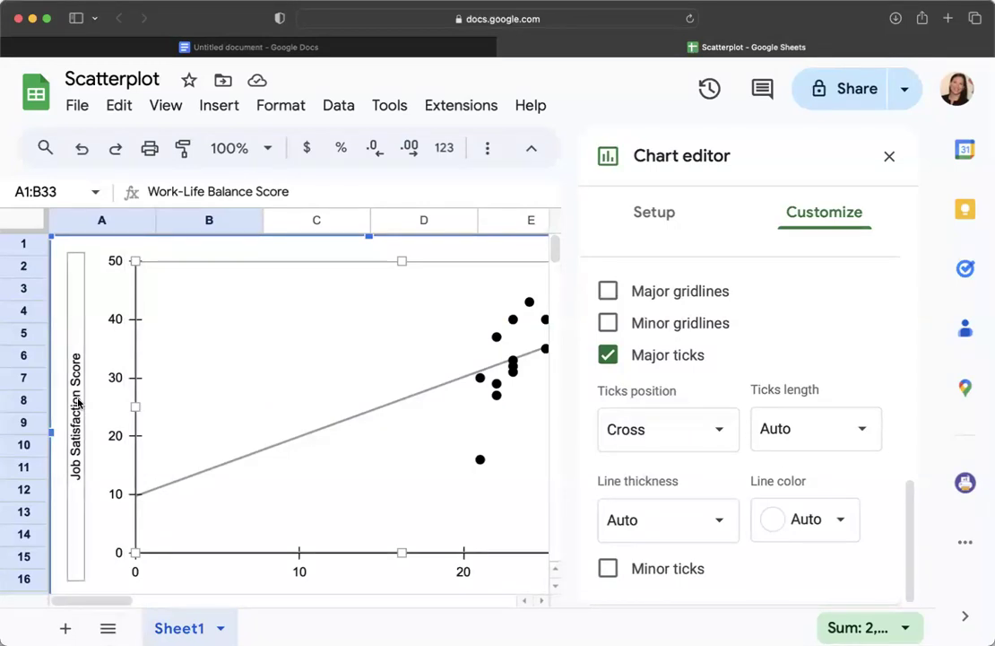
scroll(315, 400, "down", 2)
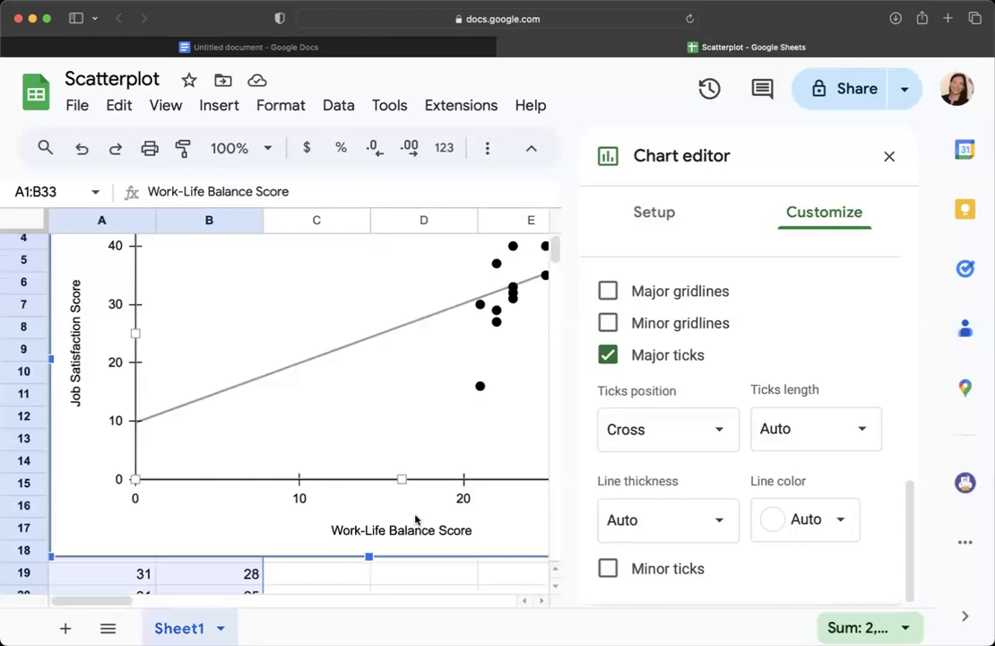
scroll(718, 449, "up", 10)
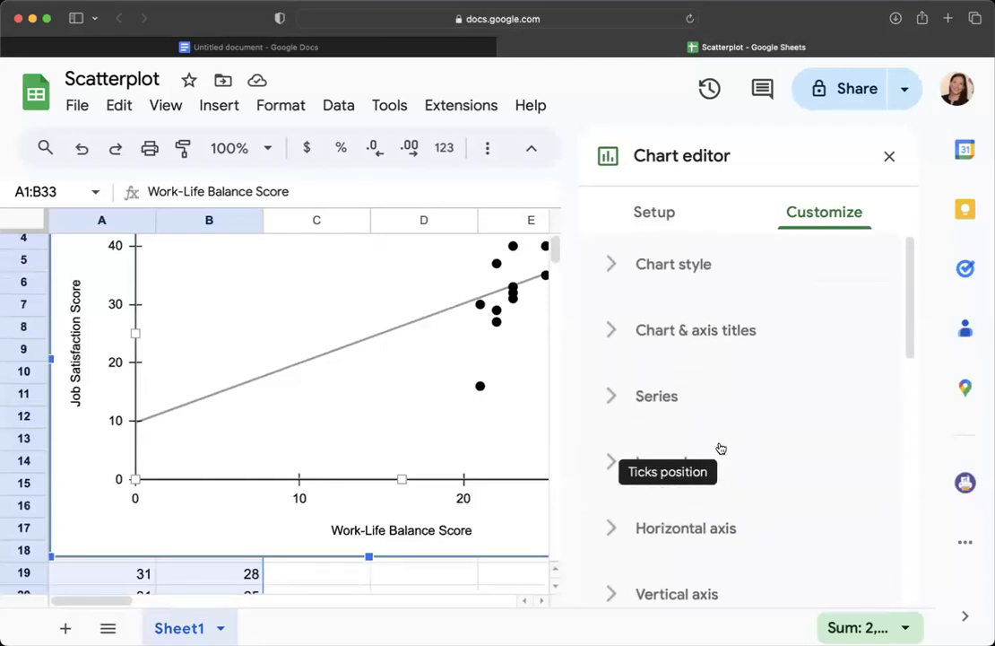
- Switch the chart's font to Serif in the chart style options
left_click(614, 265)
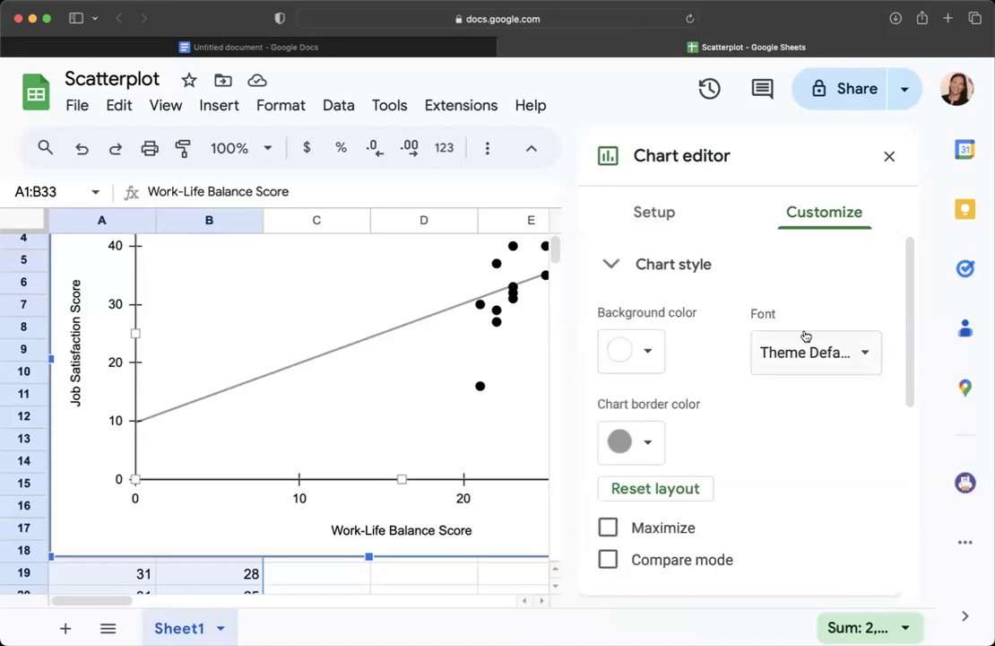
left_click(864, 351)
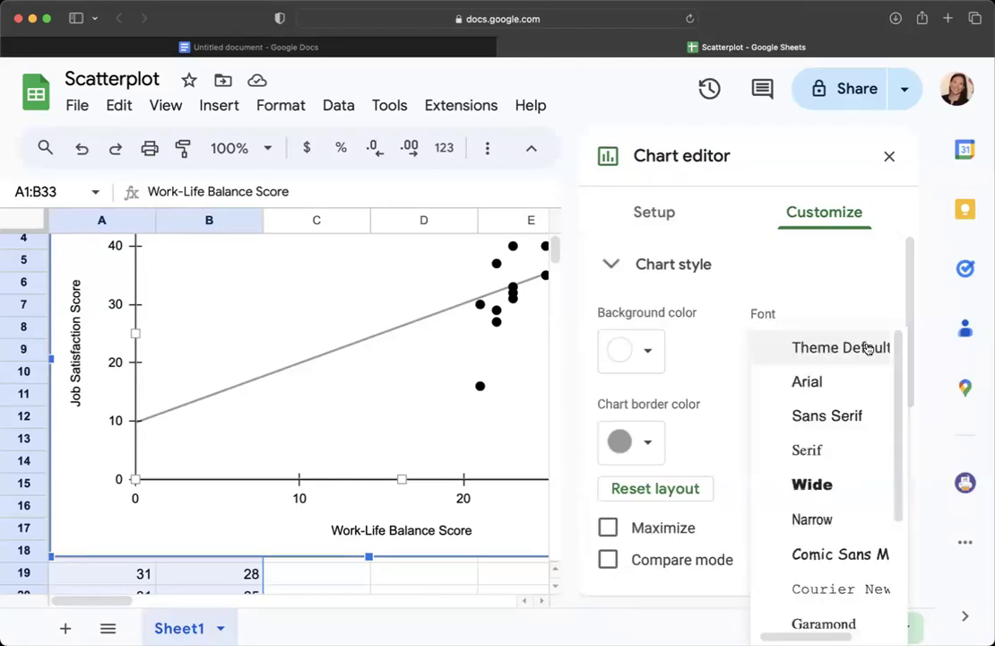
left_click(817, 451)
scroll(362, 440, "up", 2)
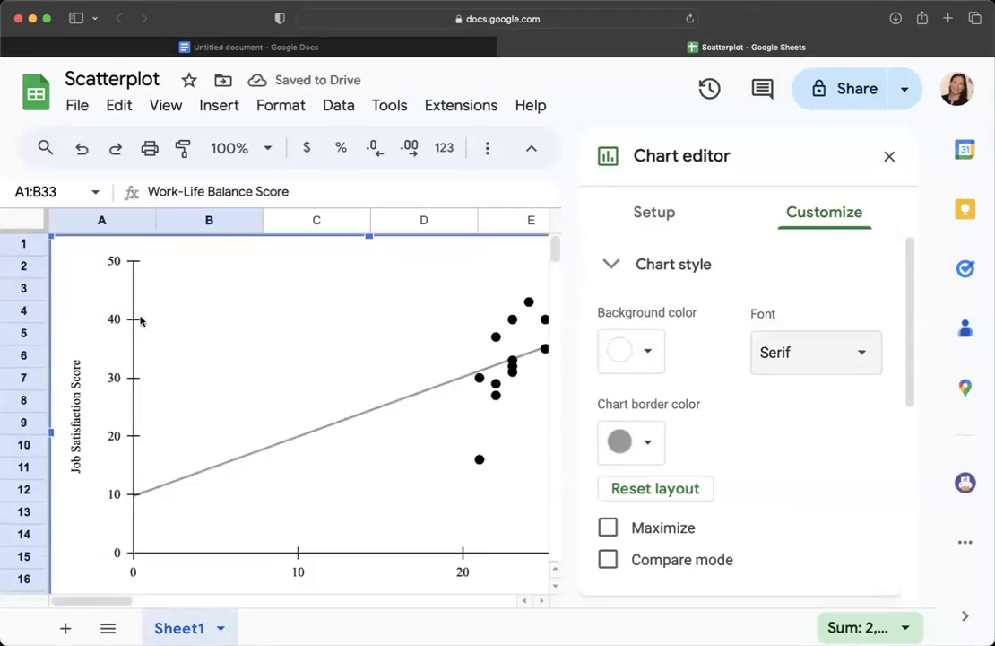
scroll(140, 320, "down", 5)
scroll(141, 320, "down", 1)
scroll(141, 320, "up", 5)
scroll(141, 320, "right", 2)
scroll(141, 320, "right", 3)
scroll(140, 320, "left", 5)
- Close the chart editor and copy the chart to the clipboard
left_click(889, 156)
scroll(546, 423, "right", 2)
scroll(546, 423, "left", 2)
scroll(546, 422, "up", 1)
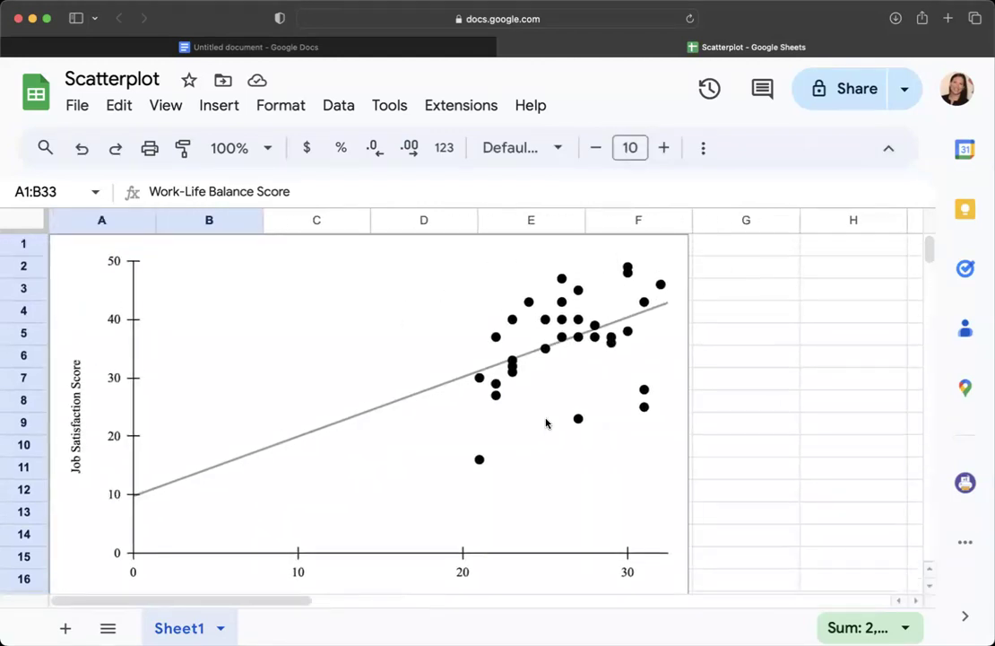
left_click(666, 349)
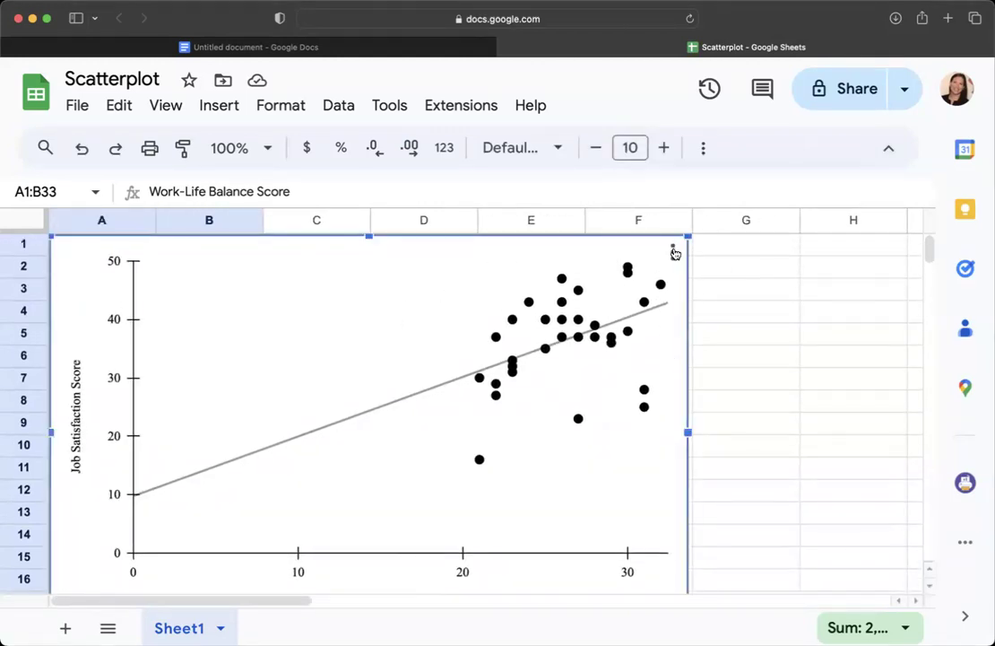
left_click(673, 252)
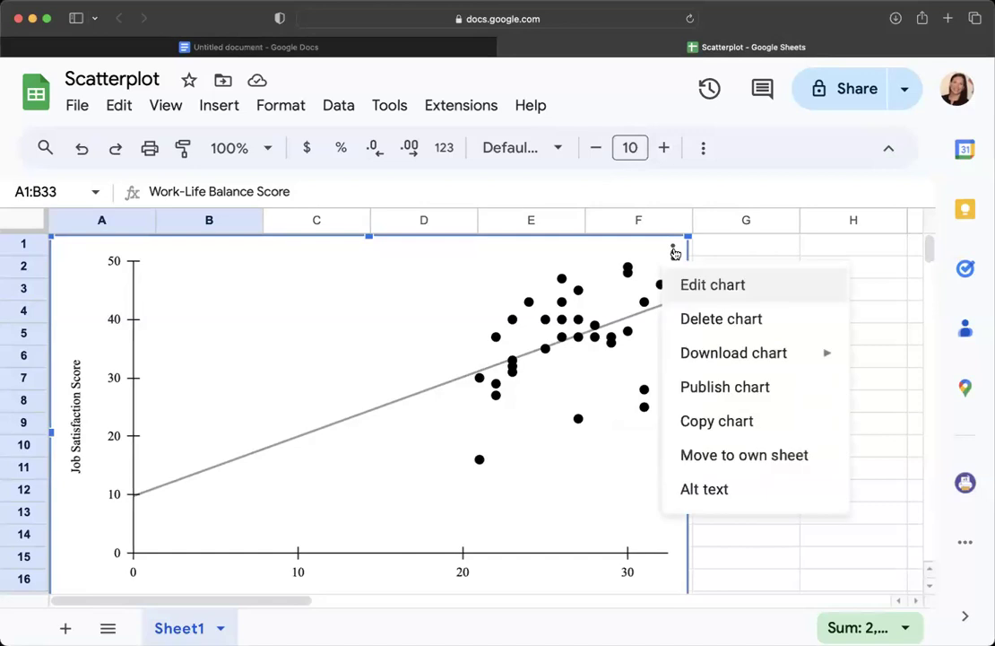
left_click(717, 421)
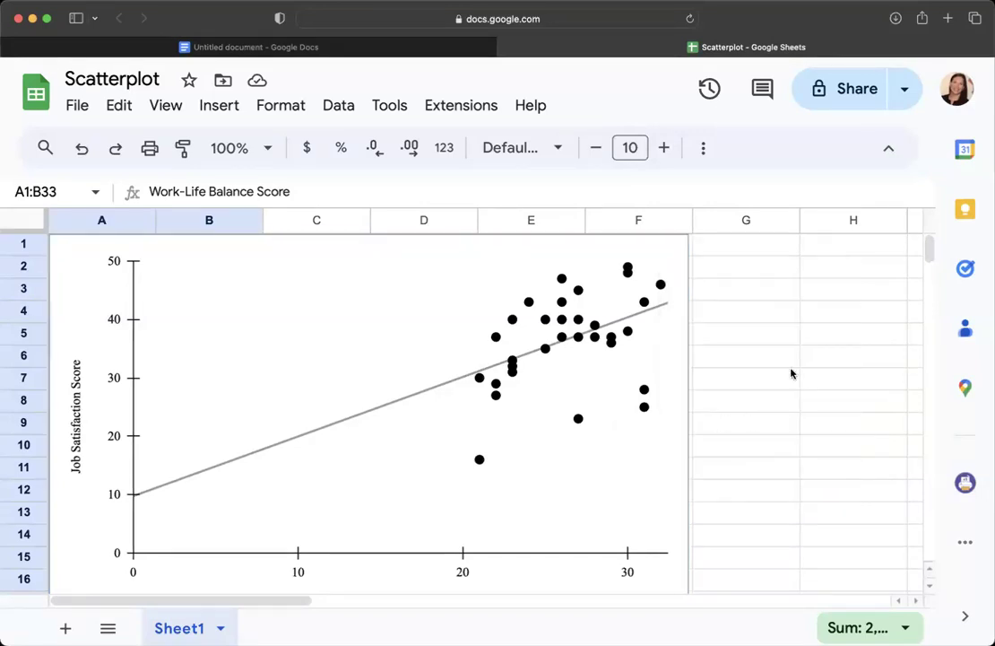
- Type the 'Figure 1' label at the top of the blank Google Docs document
left_click(232, 48)
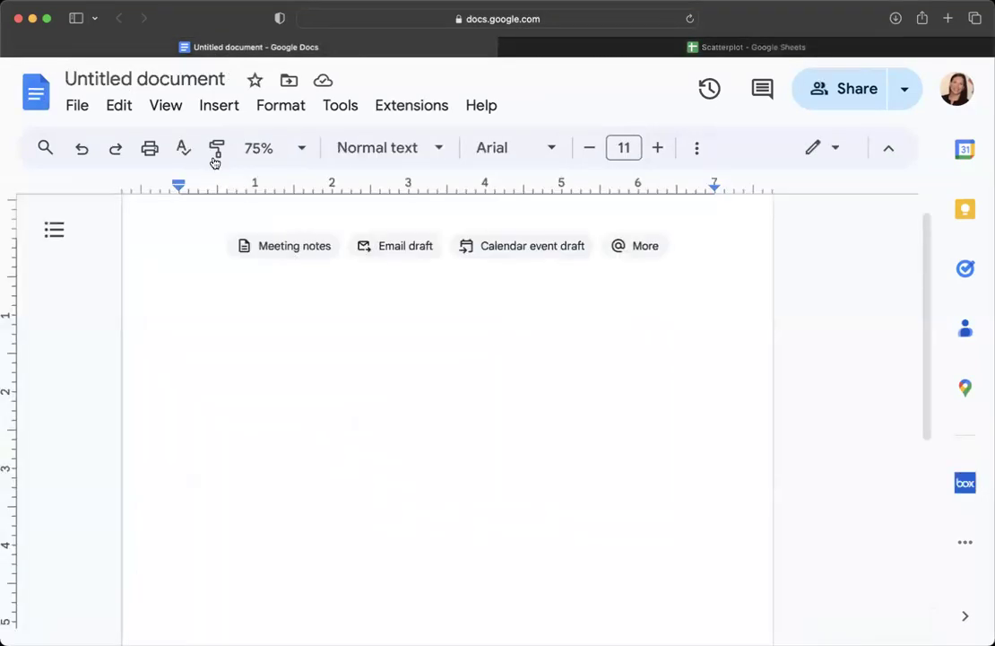
left_click(187, 272)
type("Fu")
type("gure 1")
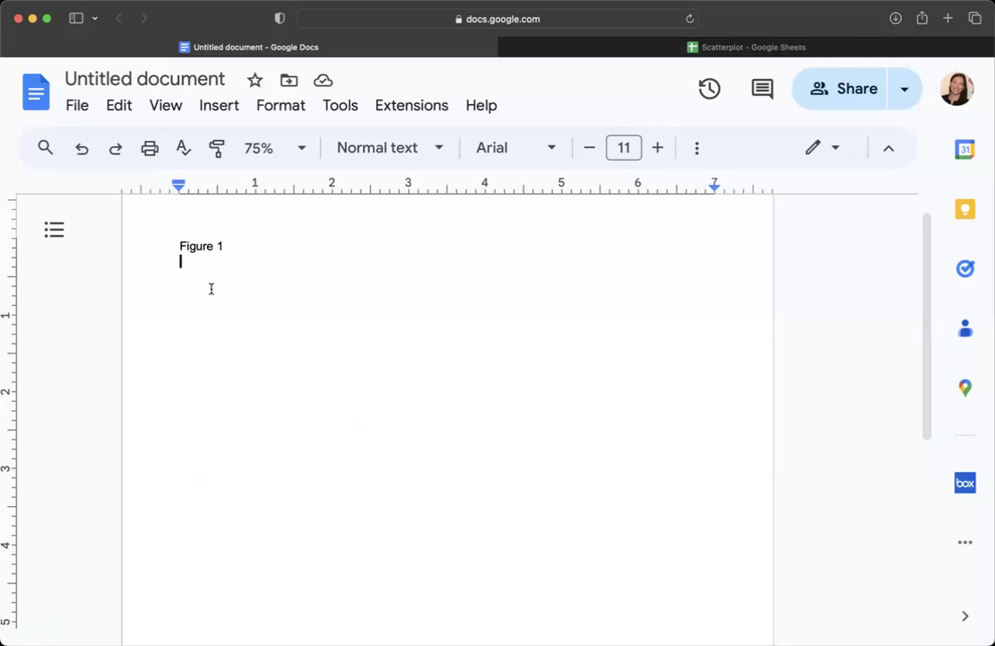
key("Return")
- Type 'Scatterplot Showing the Relationship Between Job Satisfaction and Work-Life Balance', correcting typos, then add a line
type("Scatter")
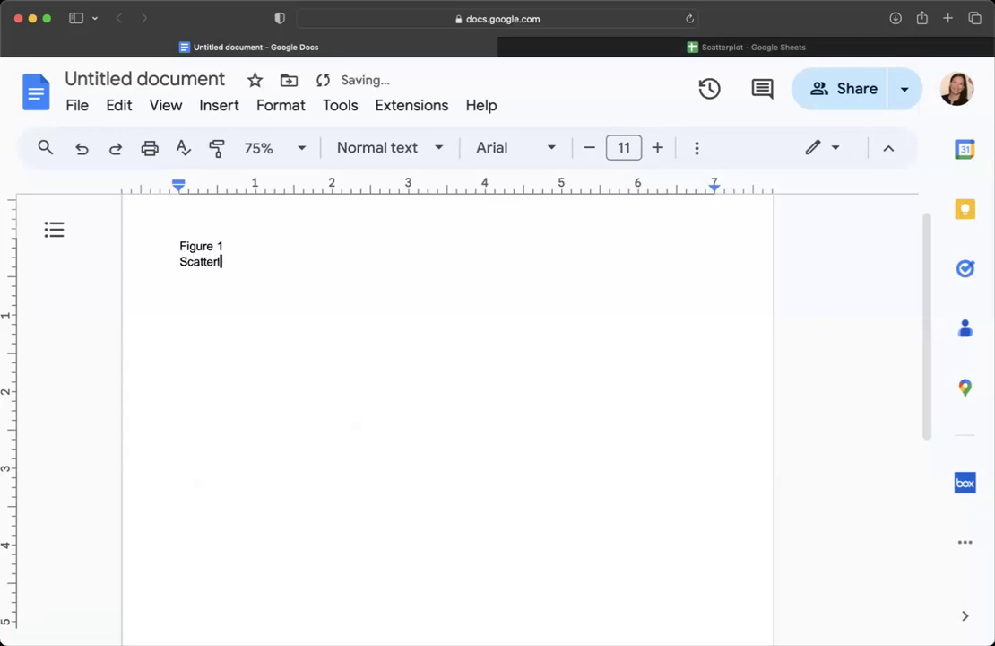
type("plot w")
type("howing the Relayopms")
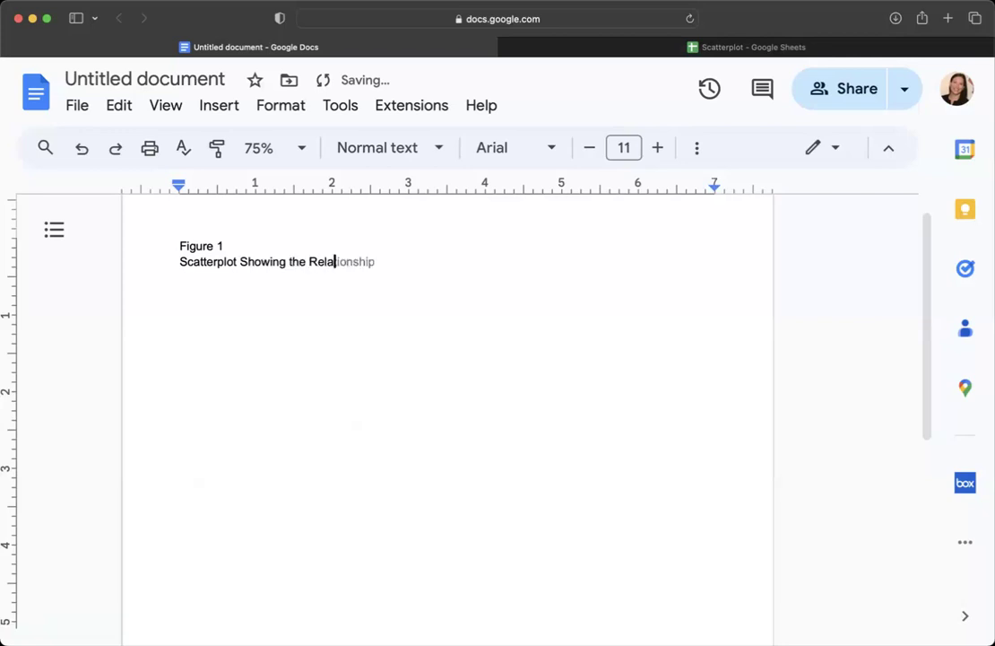
key("BackSpace")
key("BackSpace")
key("BackSpace")
key("BackSpace")
key("BackSpace")
type("tionsi")
key("BackSpace")
key("BackSpace")
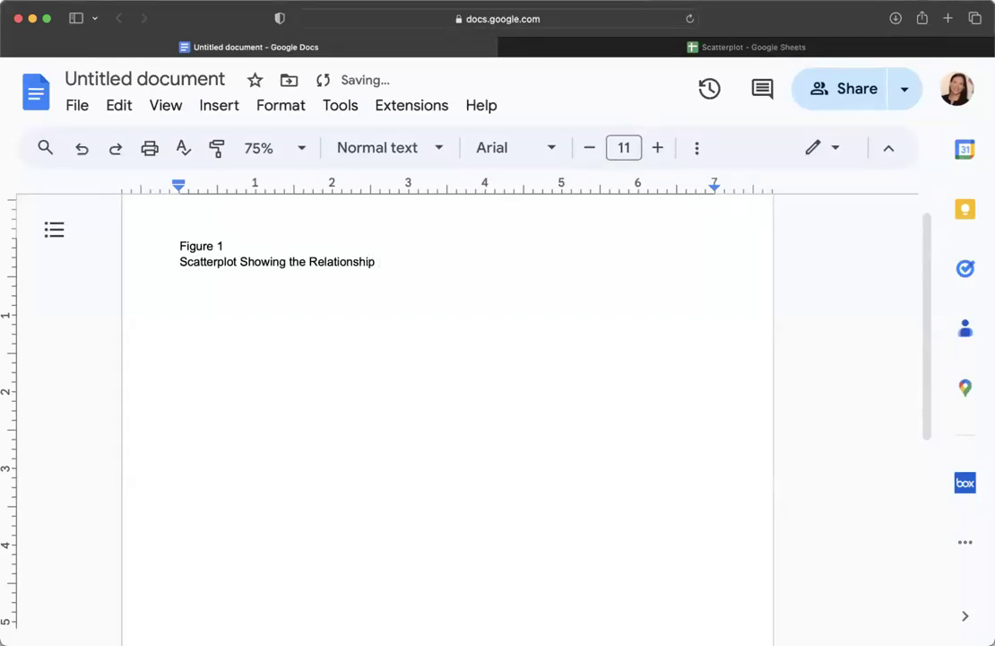
type("Between Job Sat")
key("Tab")
type("and")
key("BackSpace")
key("BackSpace")
key("BackSpace")
type("Work-Kife Balana")
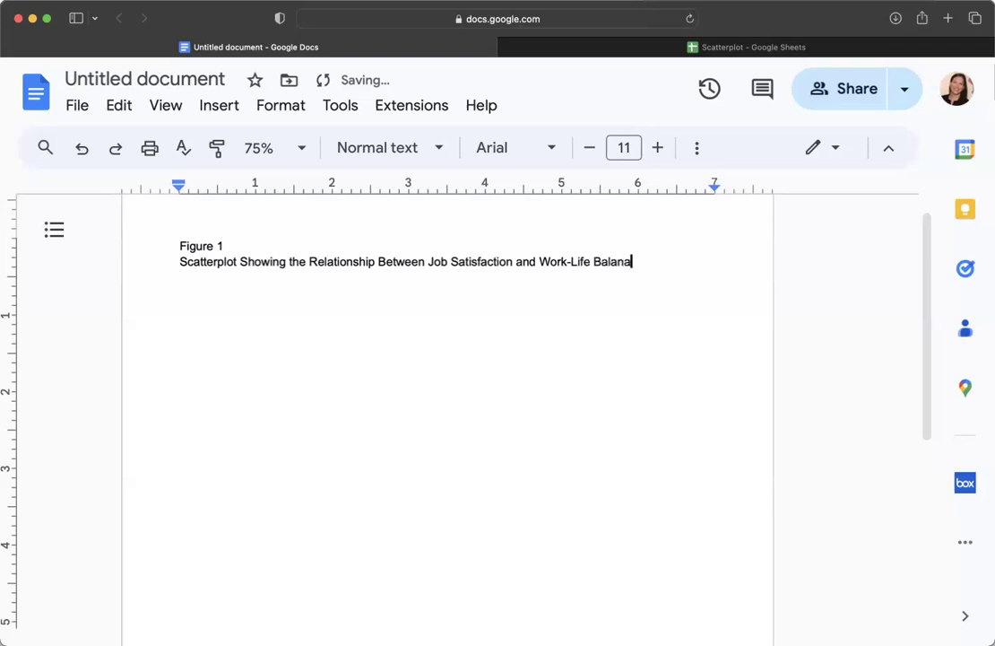
key("BackSpace")
key("BackSpace")
type("ce")
key("Return")
right_click(195, 287)
- Paste the chart below the title, linked to the spreadsheet
left_click(262, 364)
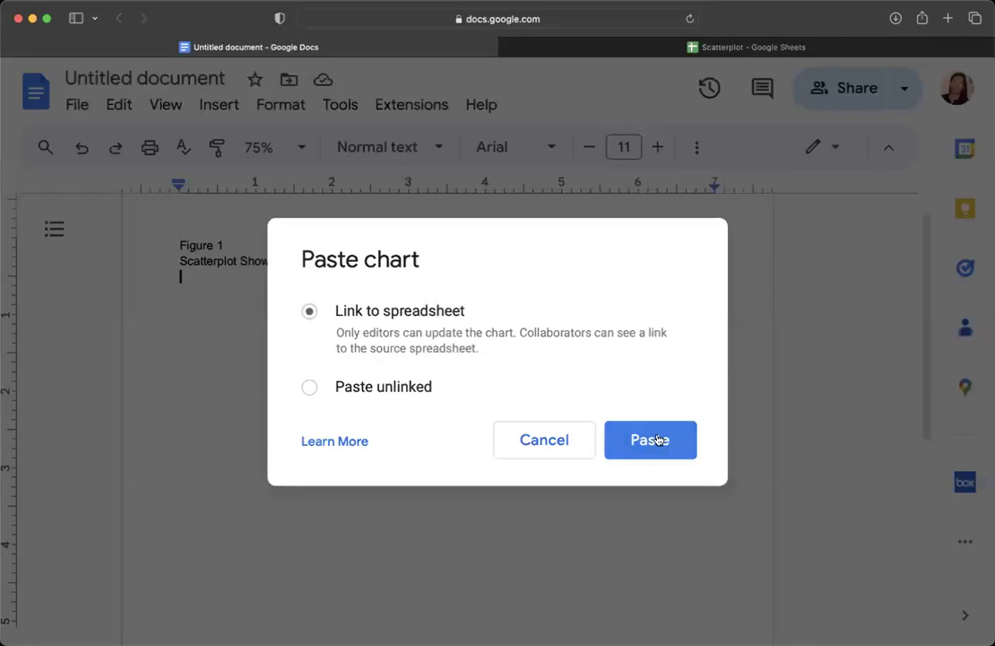
left_click(658, 440)
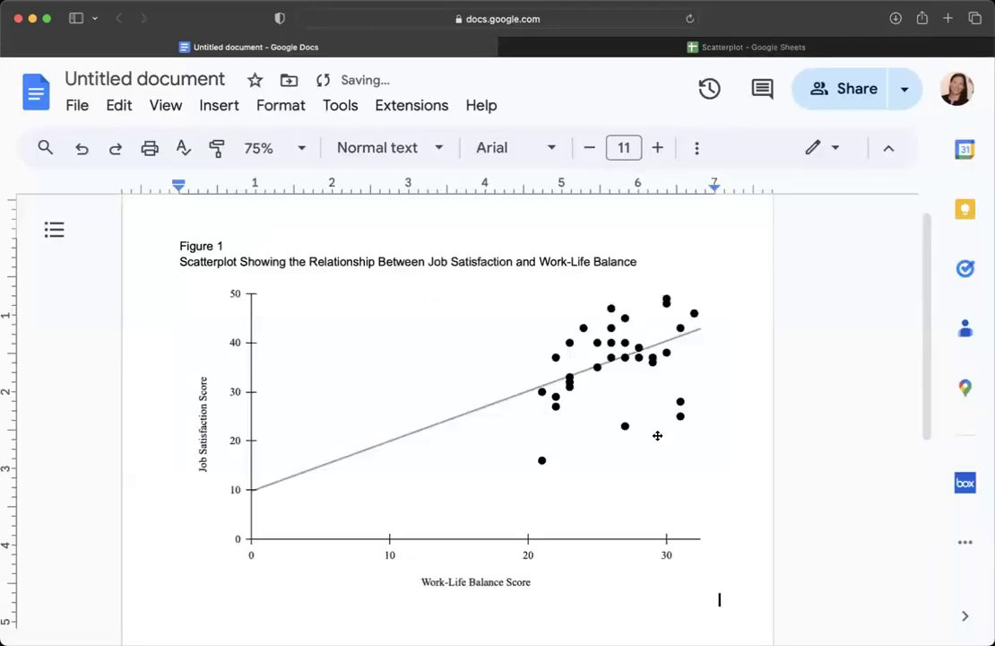
left_click(393, 379)
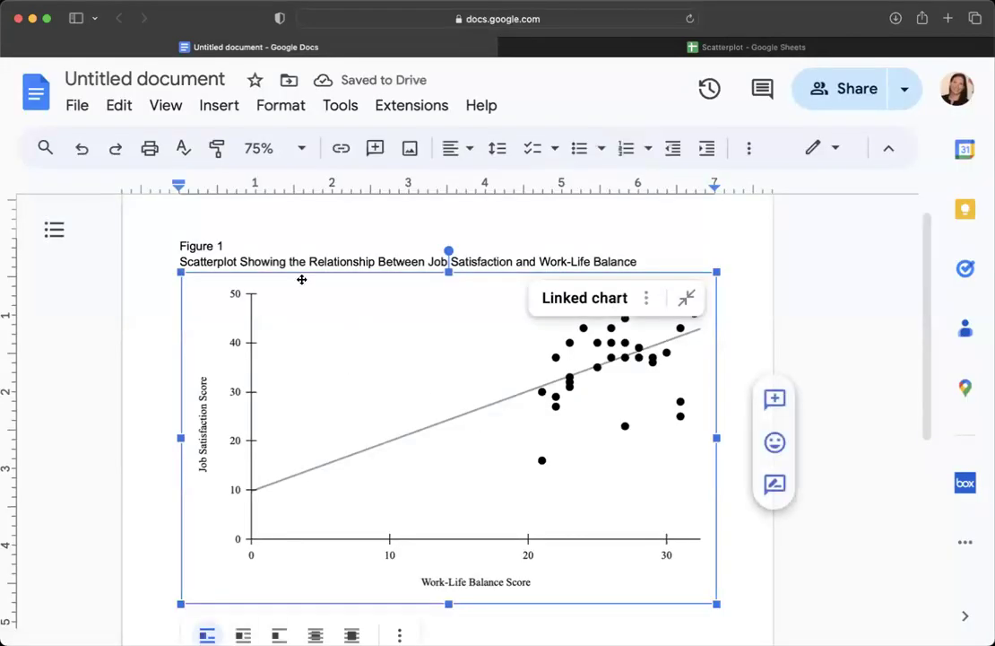
- Make the Figure 1 label bold and the caption title italic
left_click(242, 233)
left_click_drag(182, 246, 261, 244)
key("super+b")
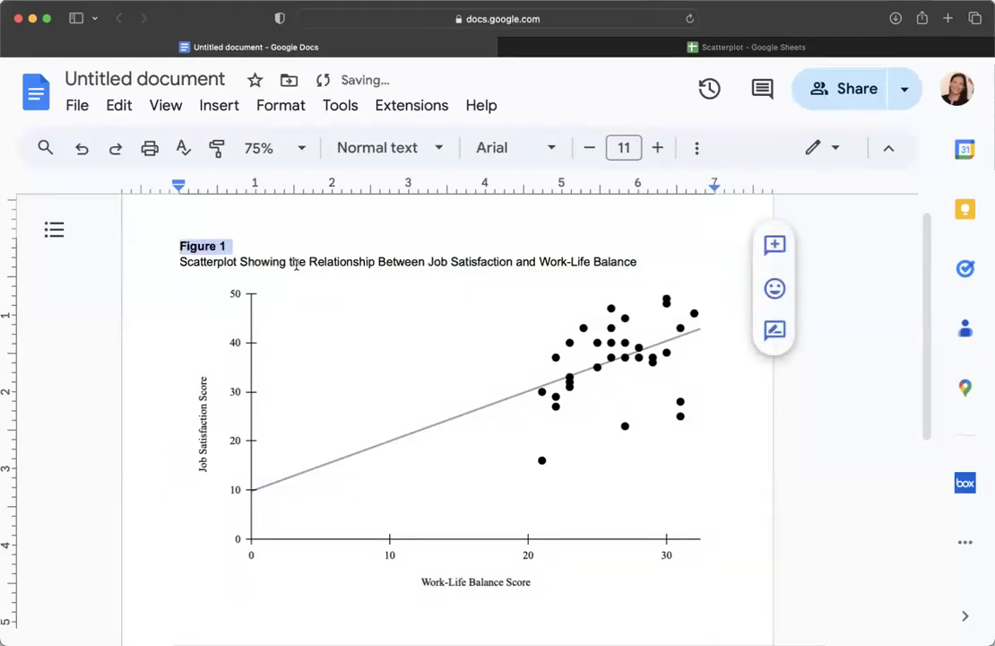
triple_click(296, 262)
key("super+i")
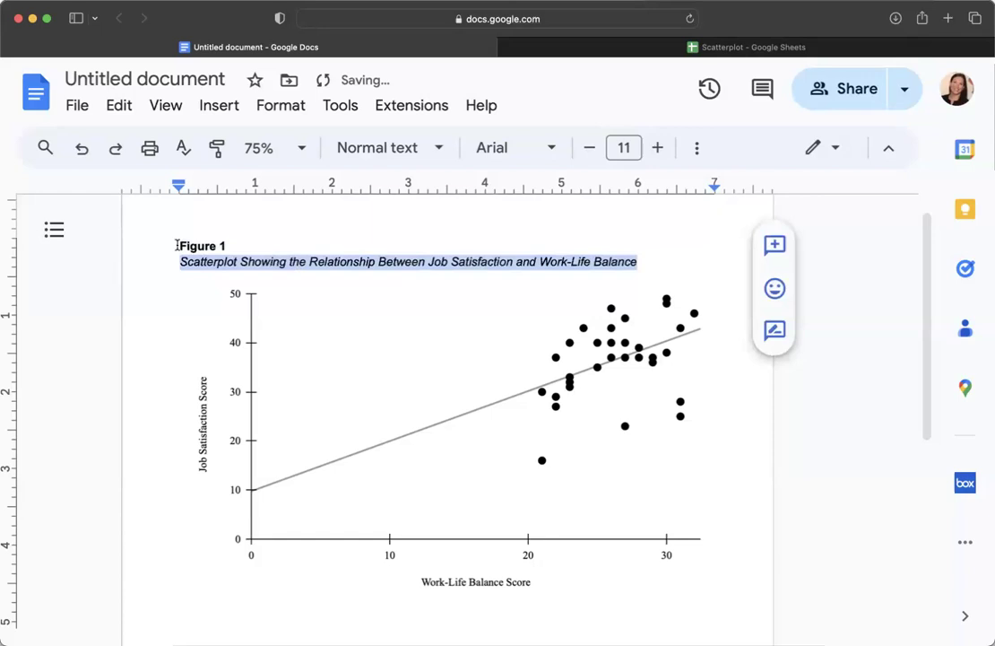
- Apply double line spacing to the label and title lines
left_click_drag(177, 245, 651, 262)
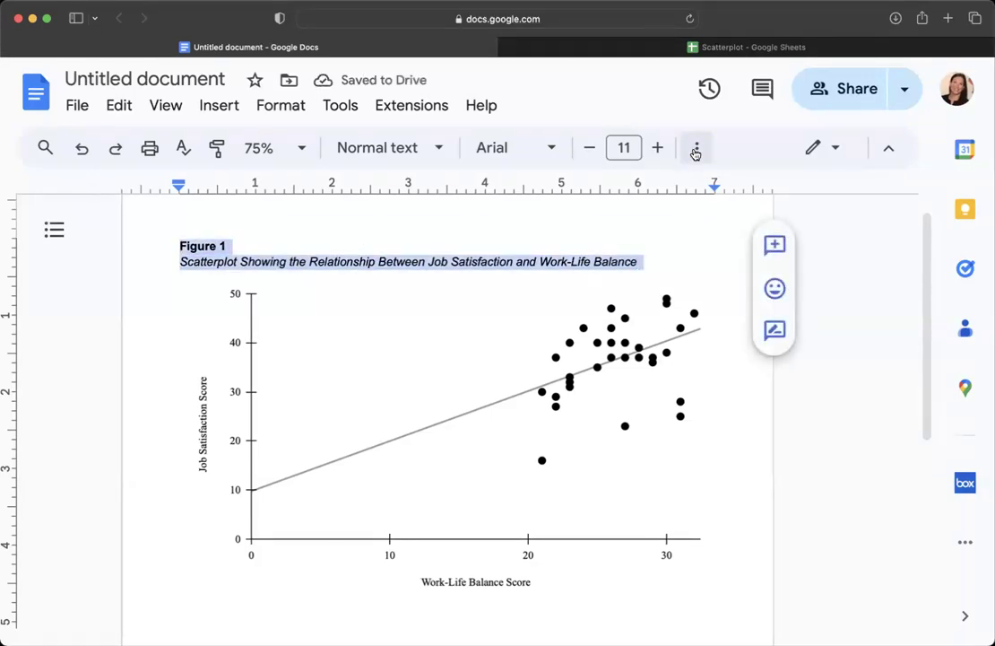
left_click(696, 151)
left_click(453, 190)
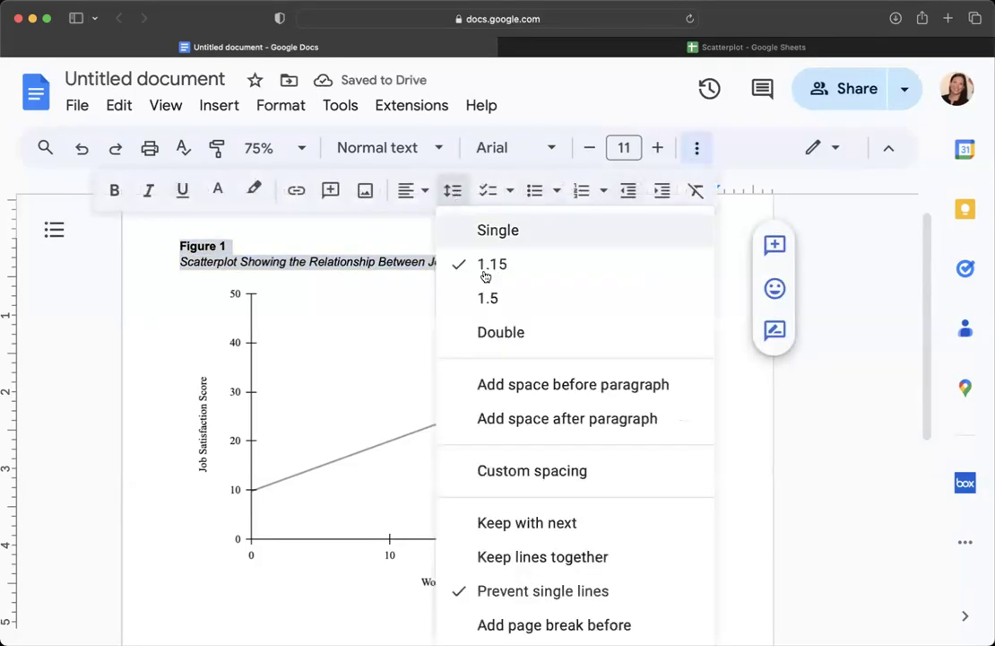
left_click(506, 330)
left_click(382, 248)
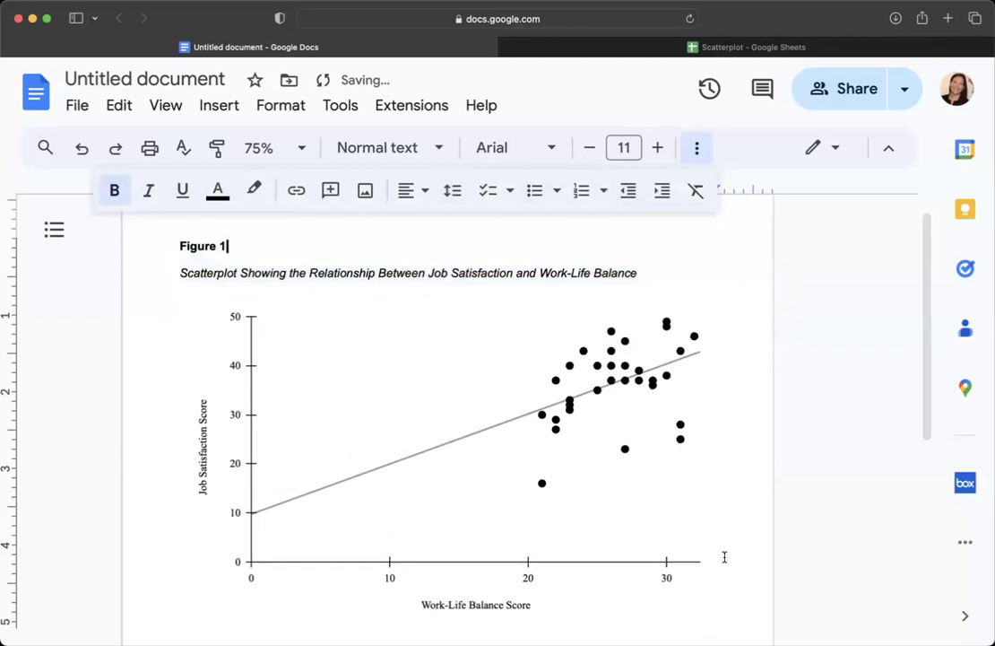
left_click(613, 542)
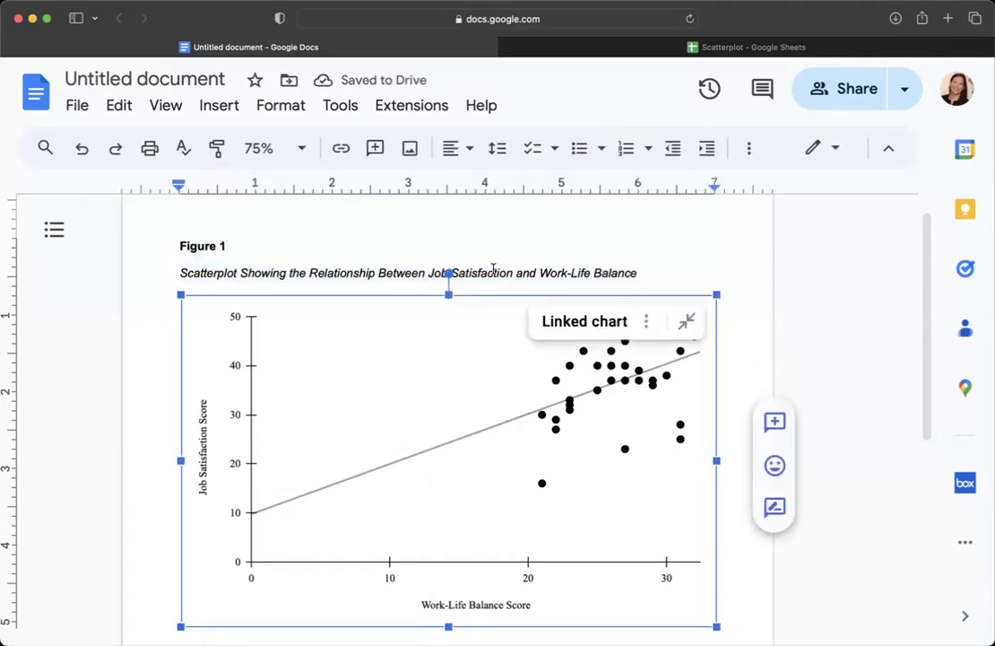
left_click(493, 269)
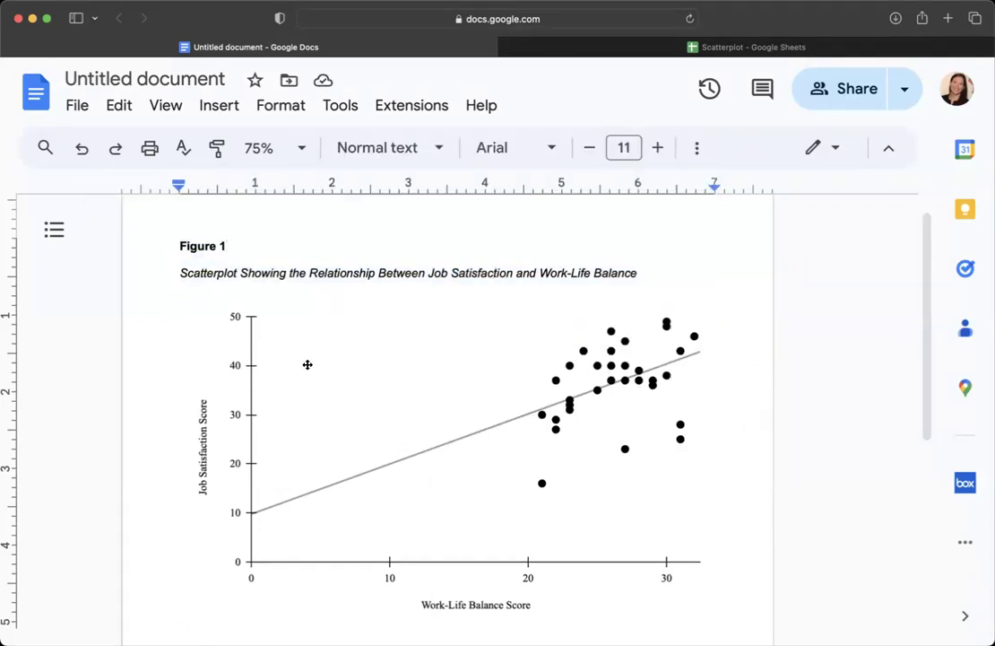
- Move the chart down in the spreadsheet and change A2 to 15 and B2 to 30
left_click(700, 47)
left_click(524, 493)
left_click_drag(369, 320, 387, 430)
left_click(135, 267)
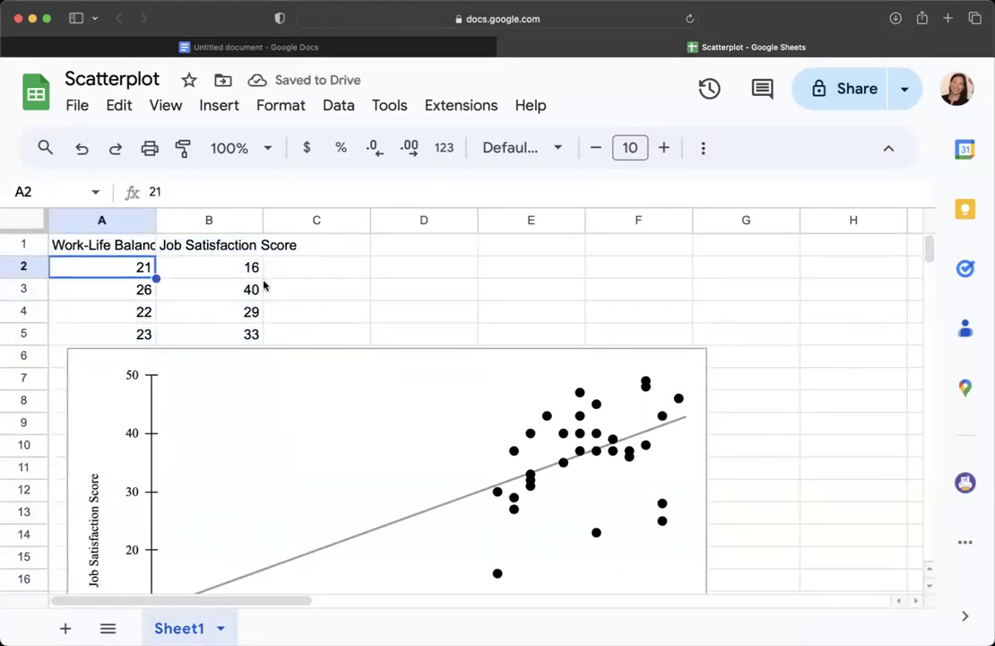
type("15")
key("Tab")
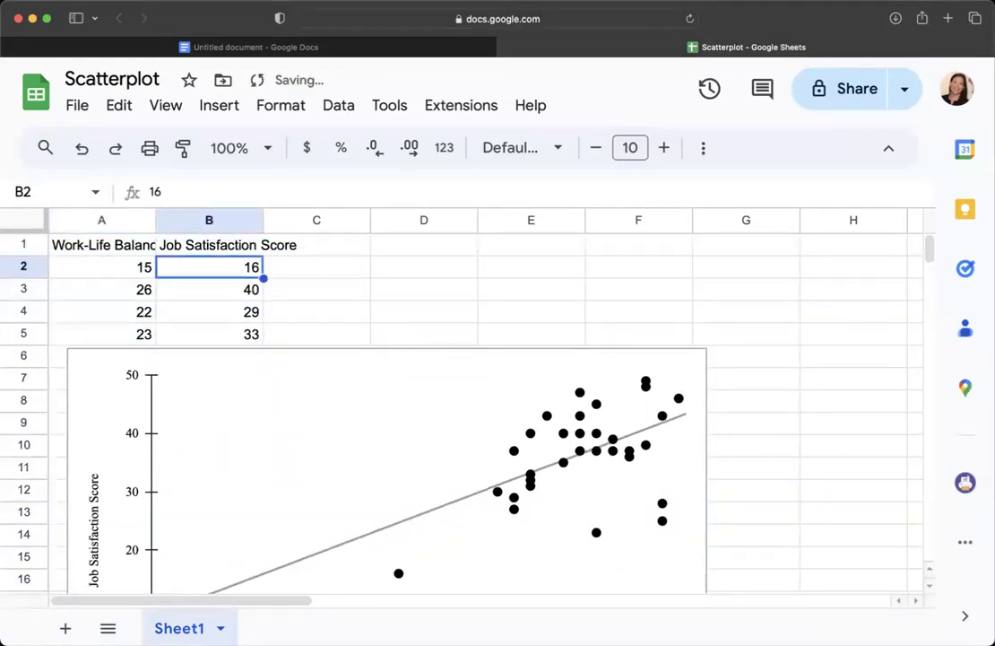
type("30")
key("Return")
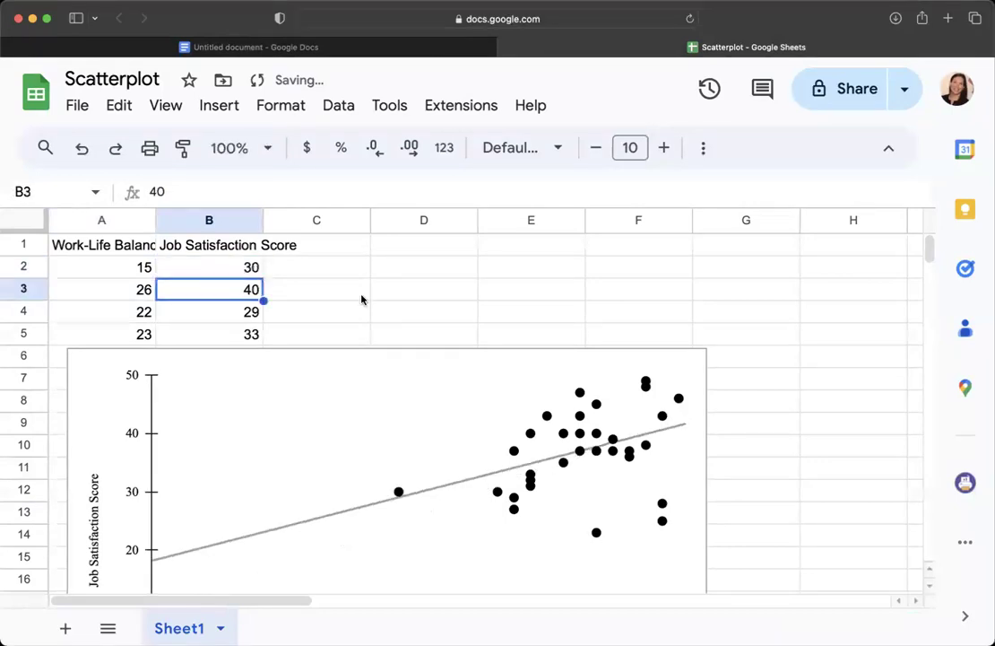
- Update the linked chart in the document with the edited spreadsheet data
left_click(296, 46)
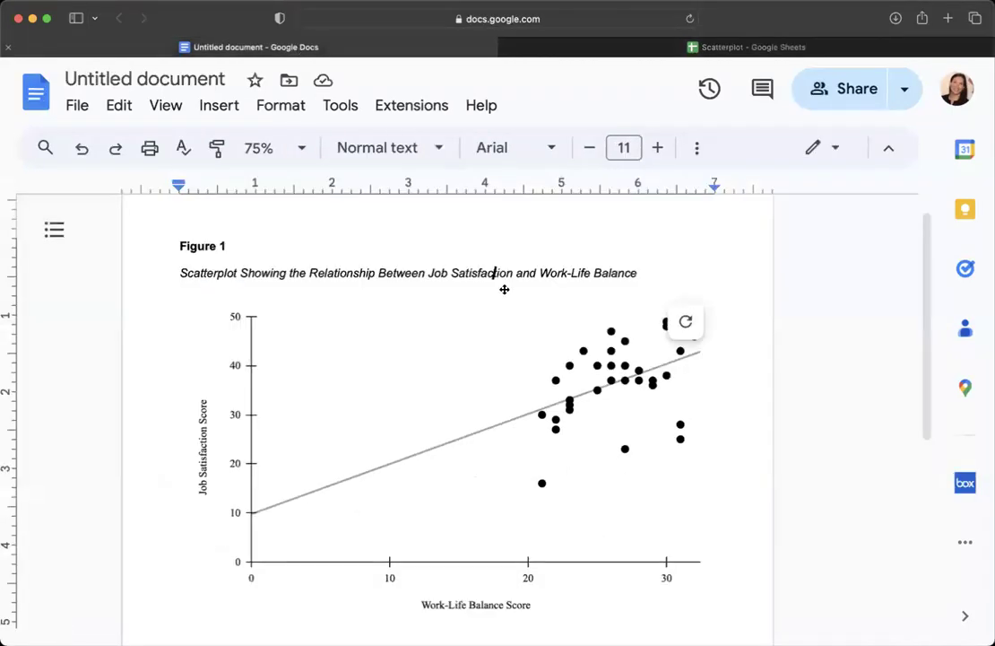
left_click(689, 472)
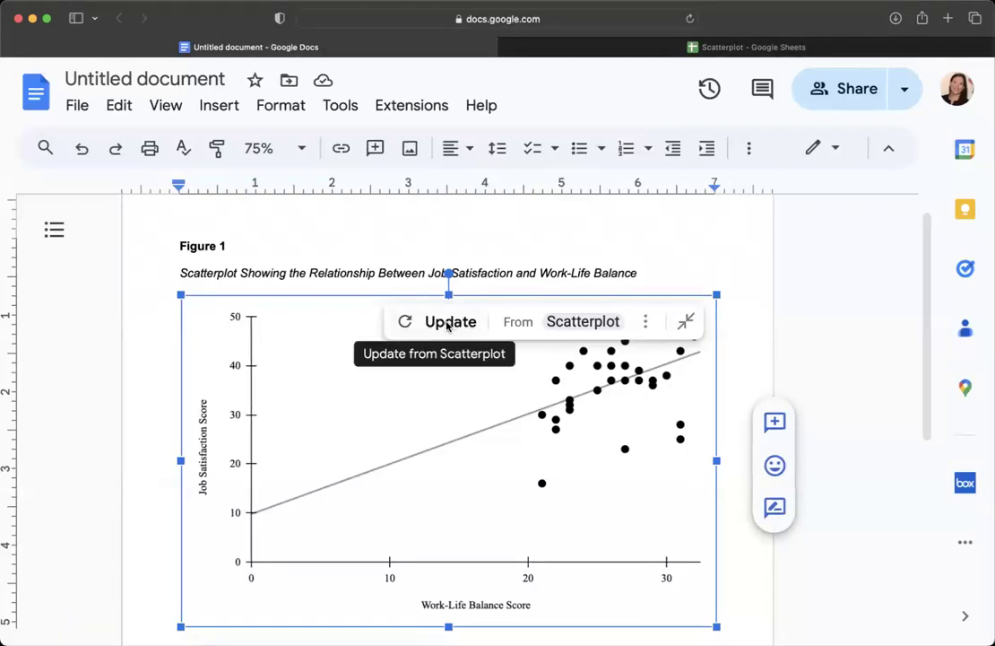
left_click(448, 324)
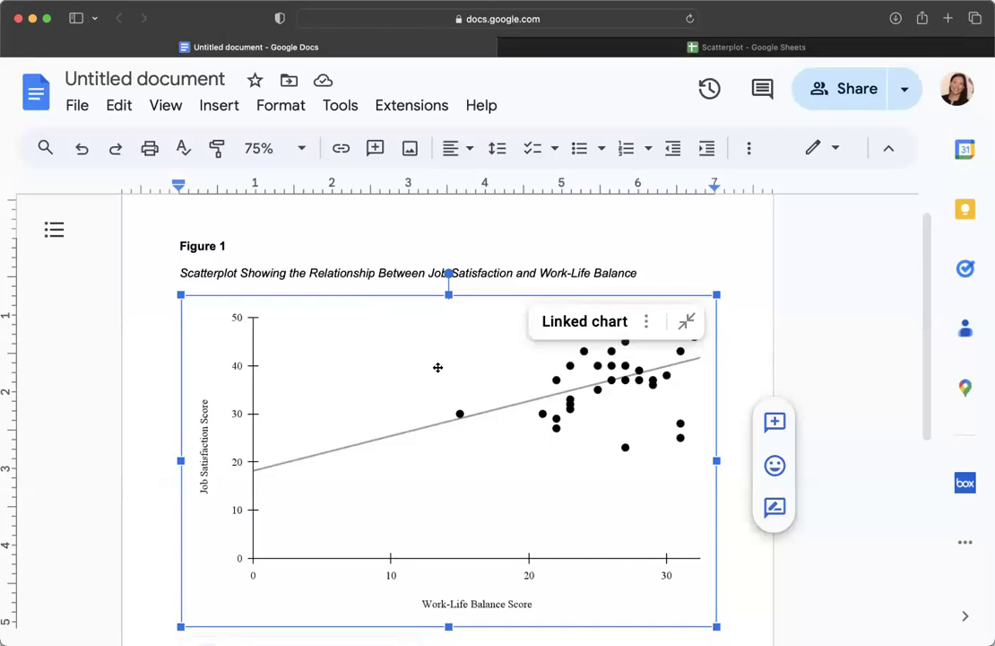
left_click(486, 273)
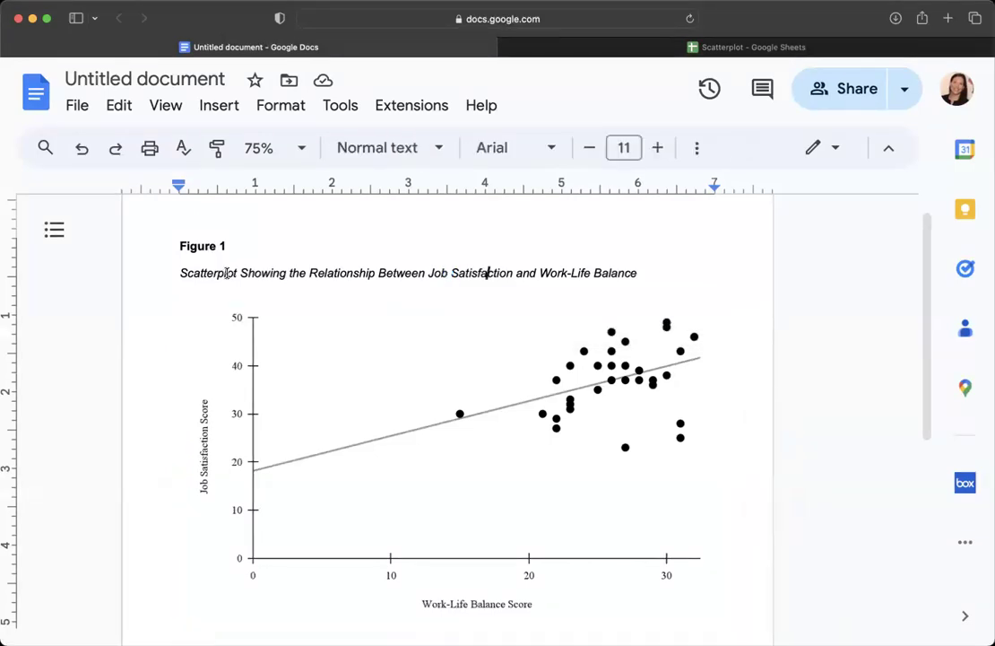
- Change the Figure 1 label's font to Times New Roman
left_click_drag(166, 249, 324, 244)
left_click(534, 151)
left_click(373, 260)
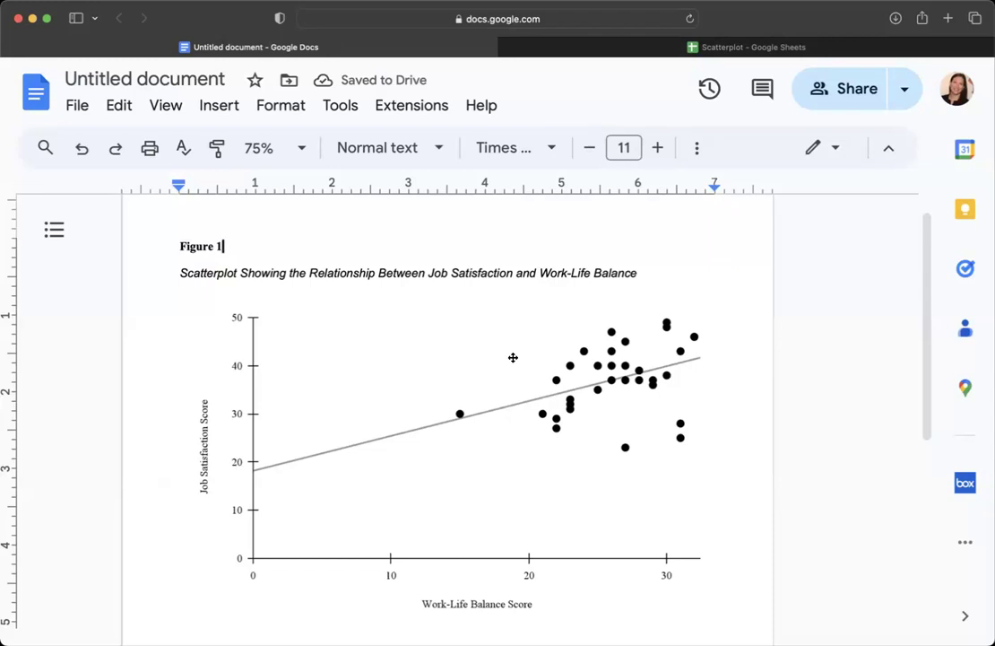
scroll(513, 357, "down", 1)
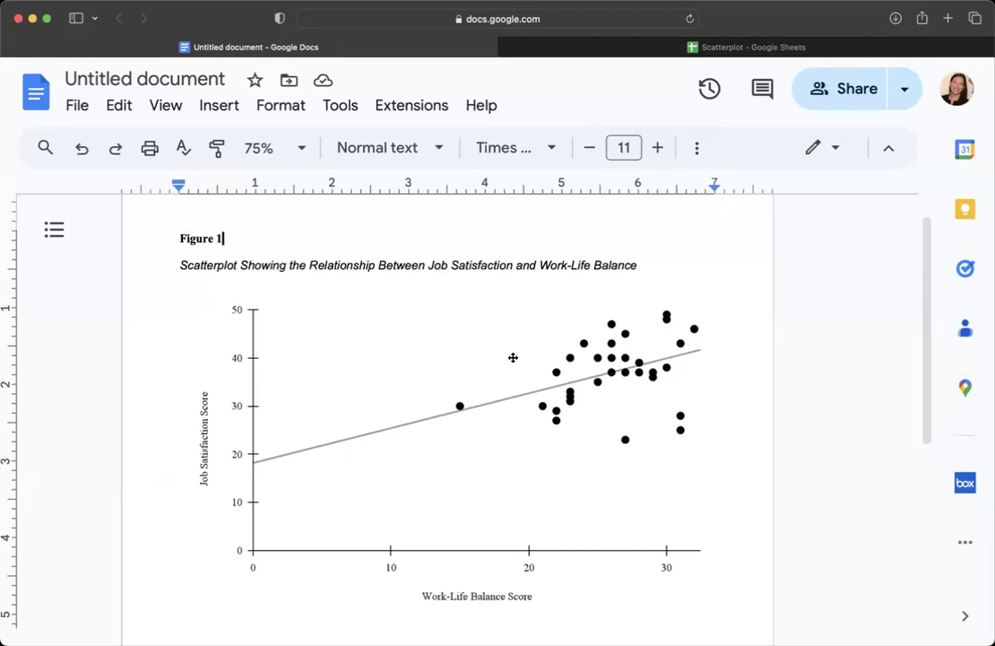